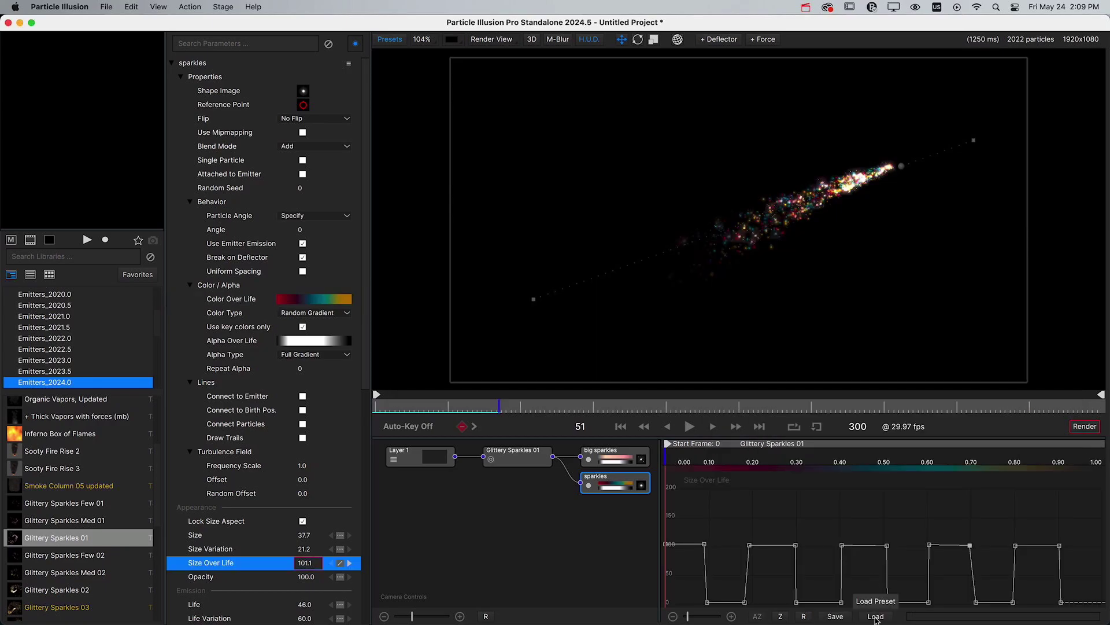
Bring up the preset curves available for the Size Over Life graph.
{"action": "left_click", "coordinate": [875, 616]}
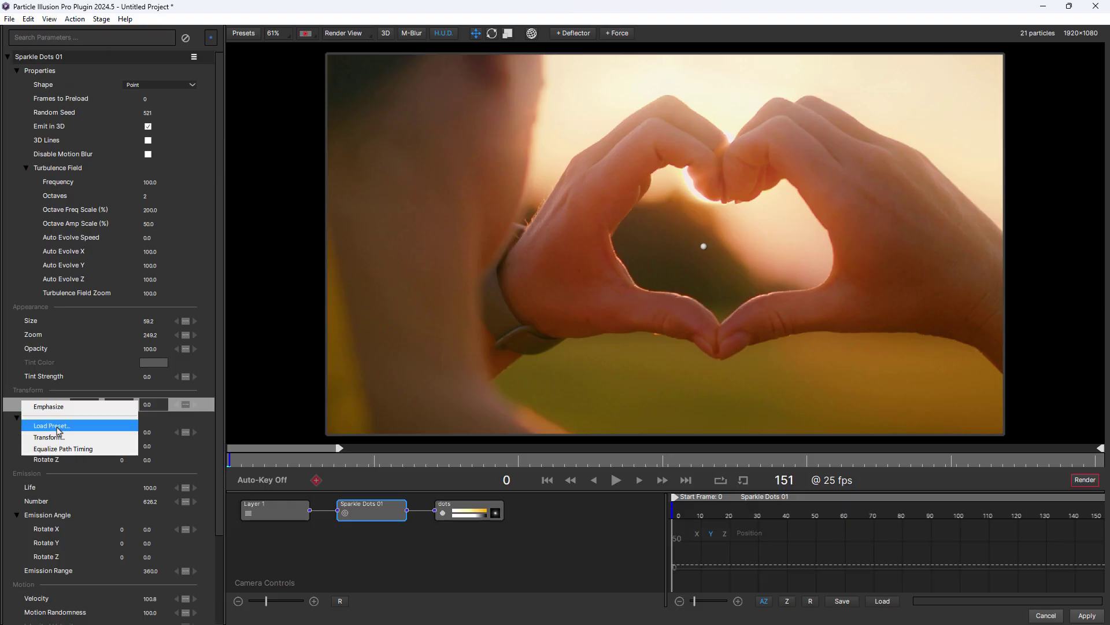
Open the Position Path Presets gallery and preview it in Top, Side, then Front view.
{"action": "left_click", "coordinate": [57, 427]}
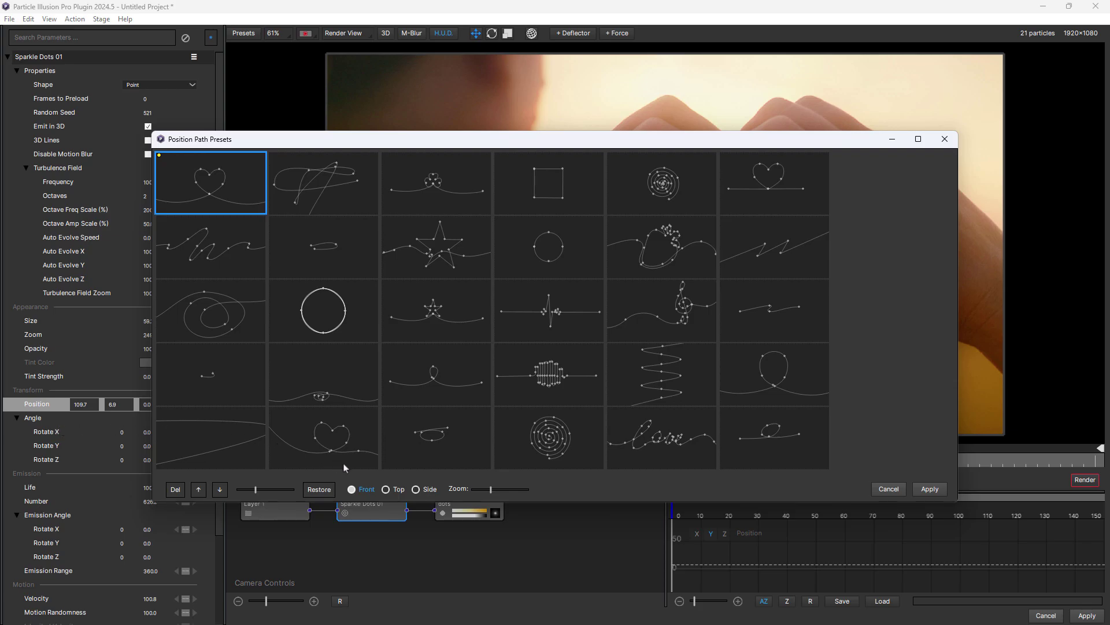
{"action": "left_click", "coordinate": [387, 490]}
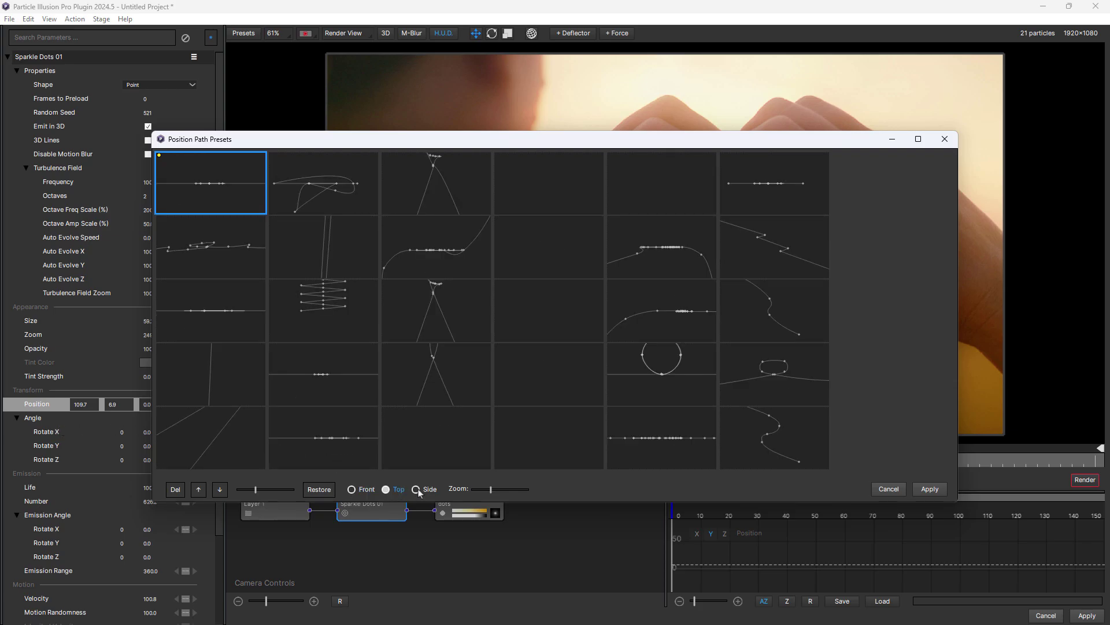
{"action": "left_click", "coordinate": [417, 489]}
{"action": "left_click", "coordinate": [353, 490]}
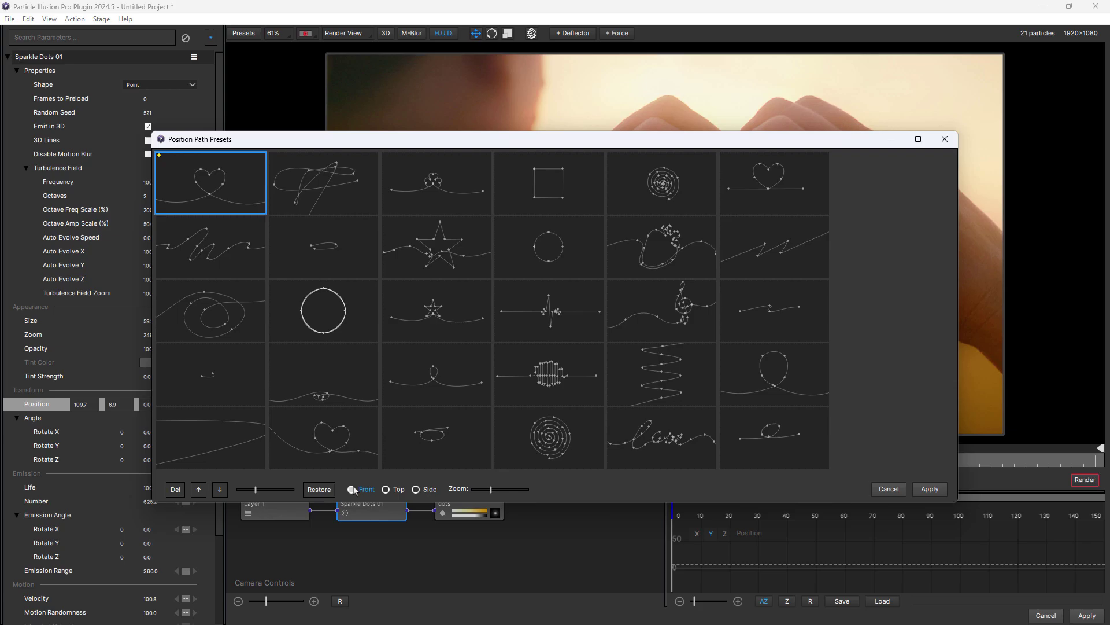
Apply the heart preset path, scale it 0.98 with a Y shift of 22, and scrub to frame 41.
{"action": "double_click", "coordinate": [334, 441]}
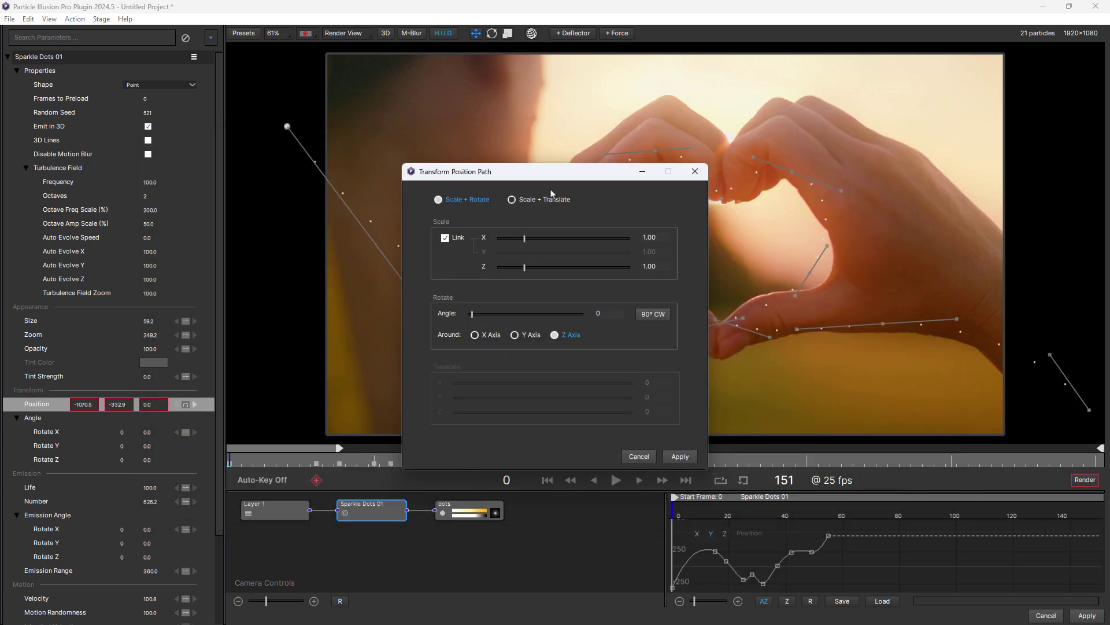
{"action": "left_click_drag", "start_coordinate": [554, 173], "coordinate": [226, 160]}
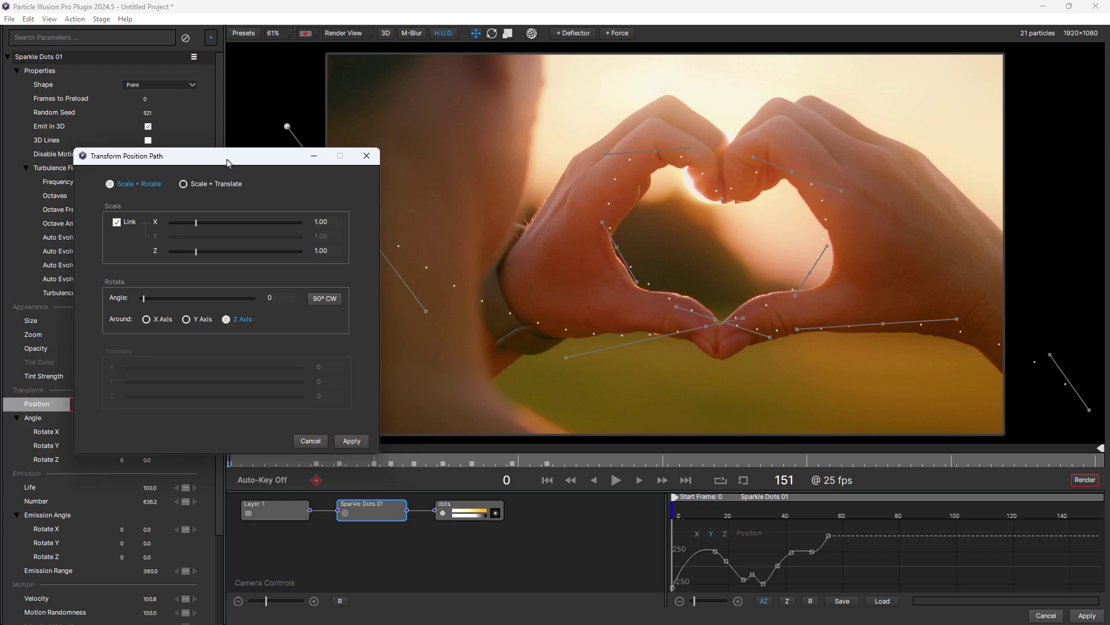
{"action": "left_click", "coordinate": [183, 184]}
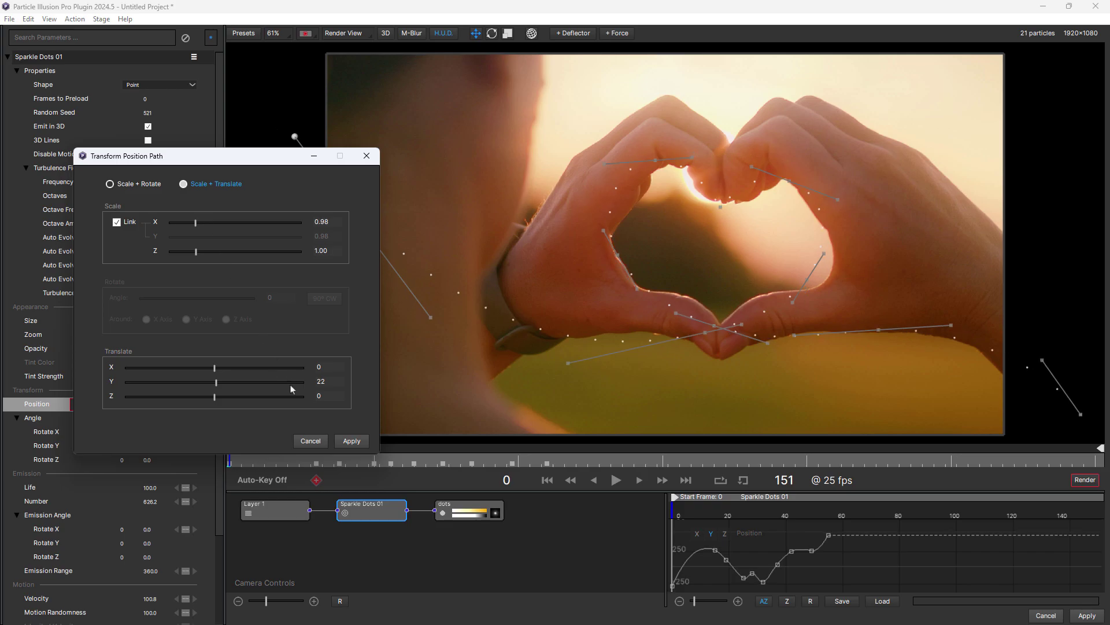
{"action": "left_click", "coordinate": [350, 441]}
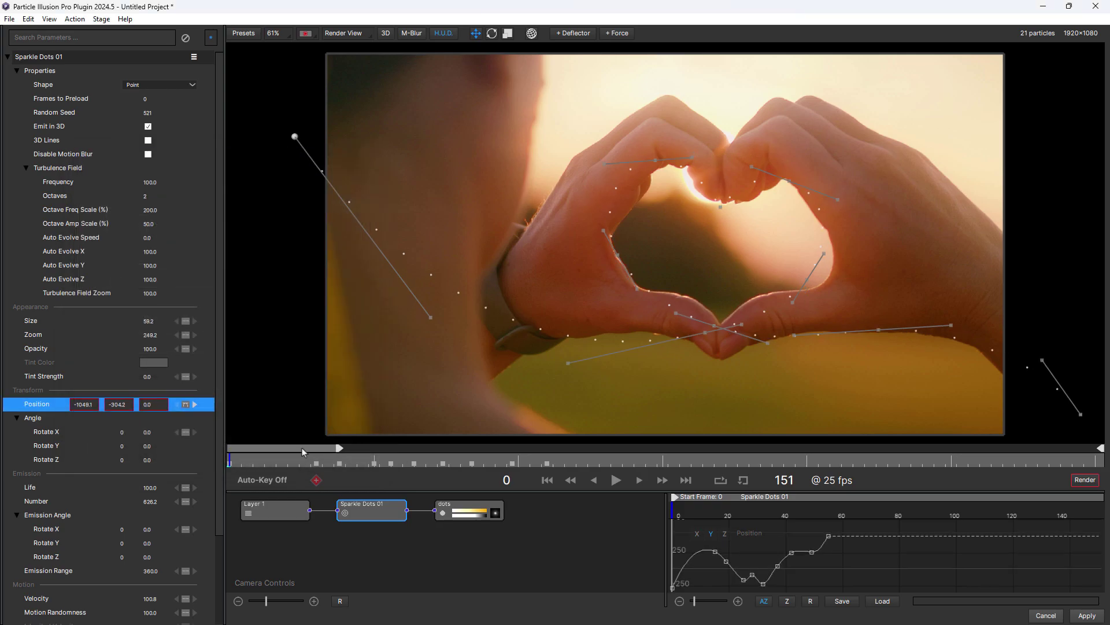
{"action": "left_click_drag", "start_coordinate": [261, 458], "coordinate": [569, 463]}
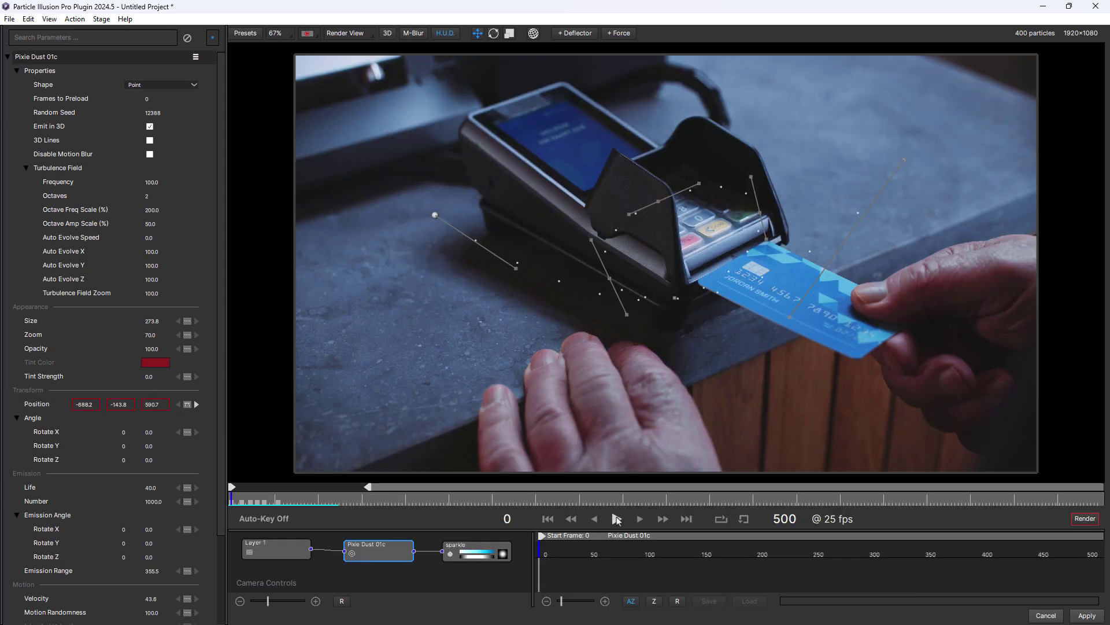
Make Pixie Dust 01c stop emitting when its motion ends, checking playback before and after.
{"action": "left_click", "coordinate": [617, 519]}
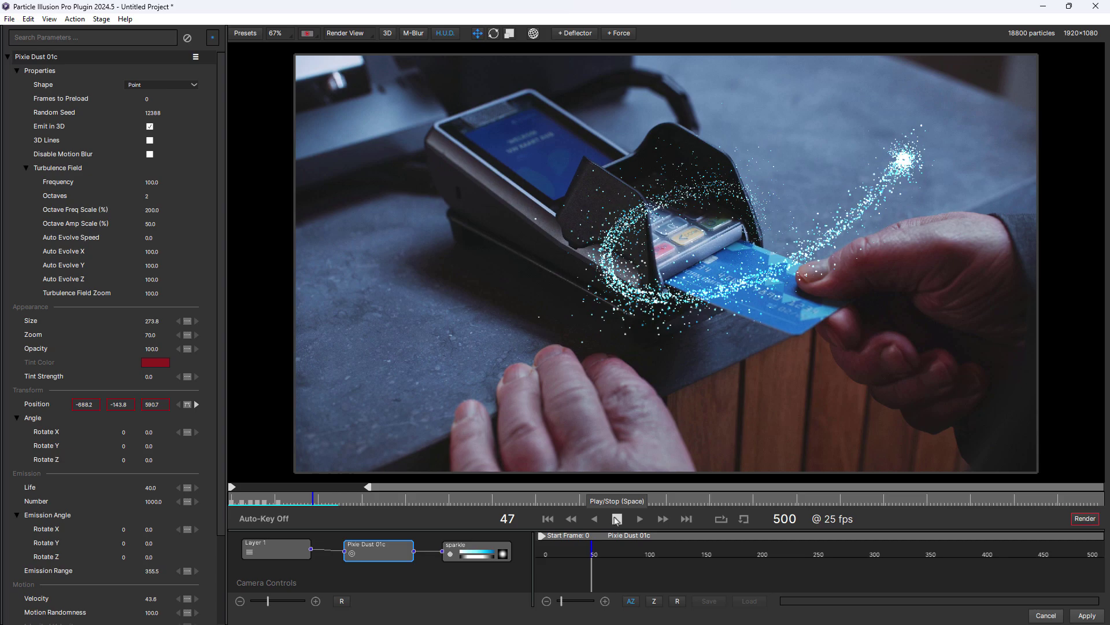
{"action": "left_click", "coordinate": [617, 518]}
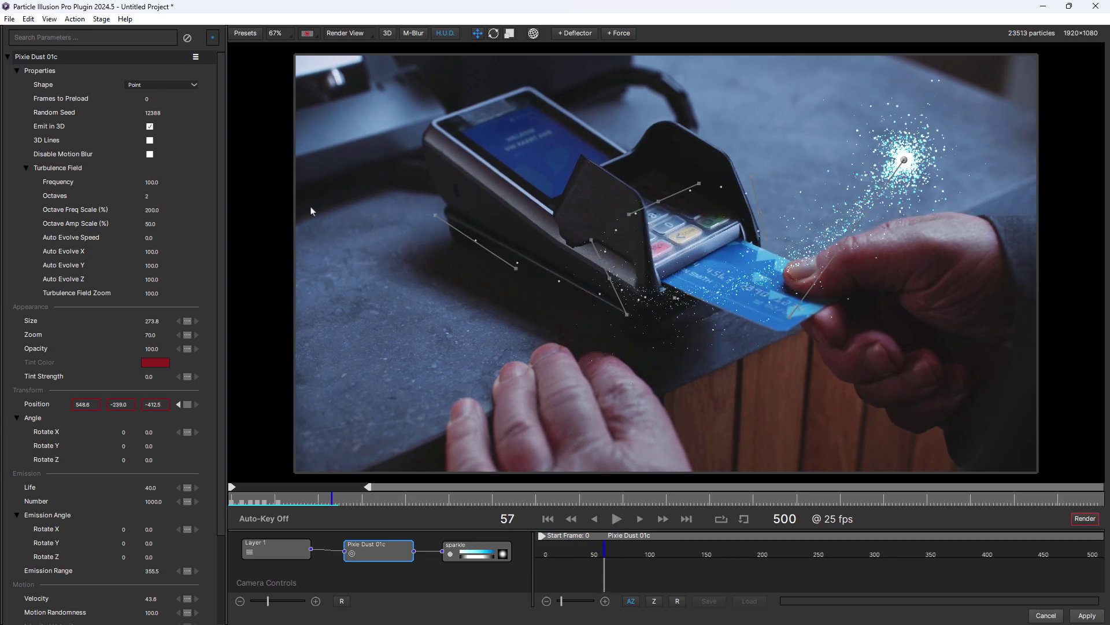
{"action": "left_click", "coordinate": [75, 19]}
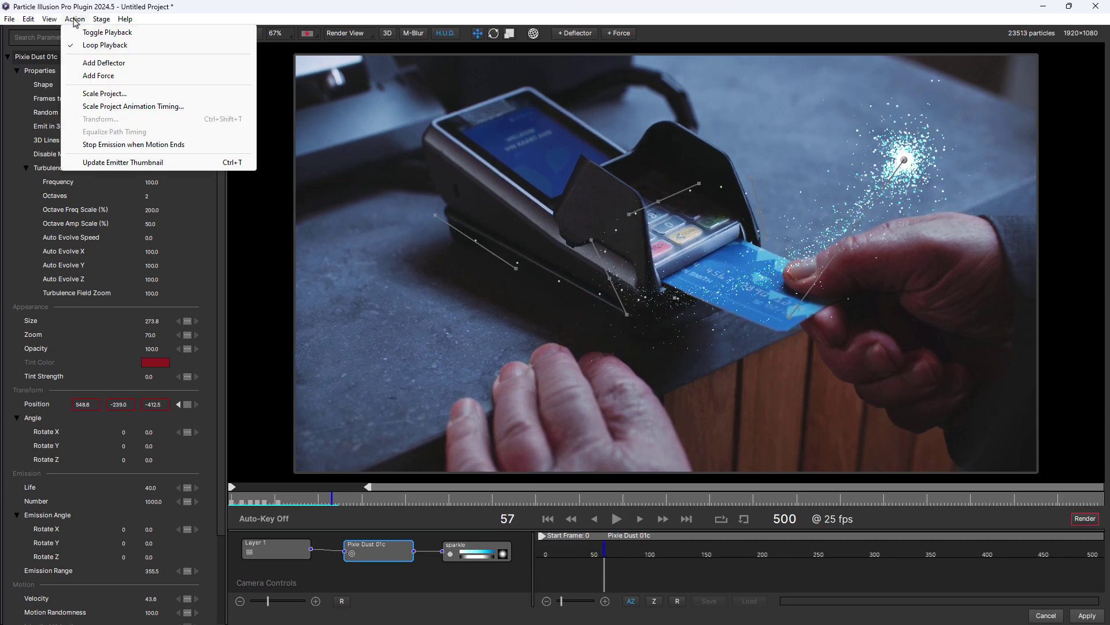
{"action": "left_click", "coordinate": [114, 146]}
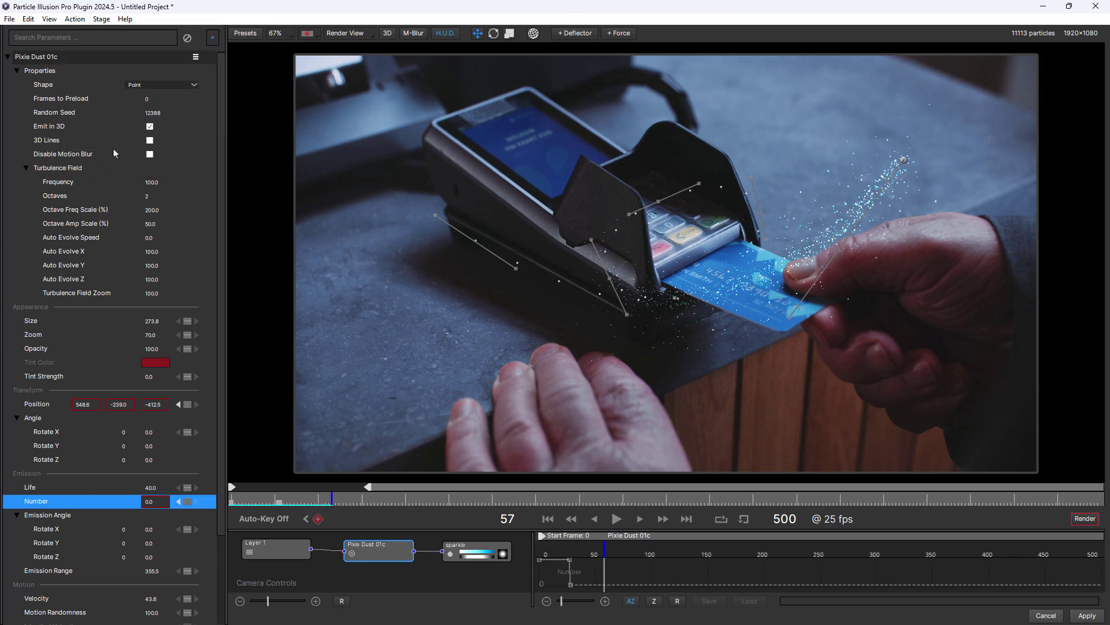
{"action": "left_click", "coordinate": [613, 520]}
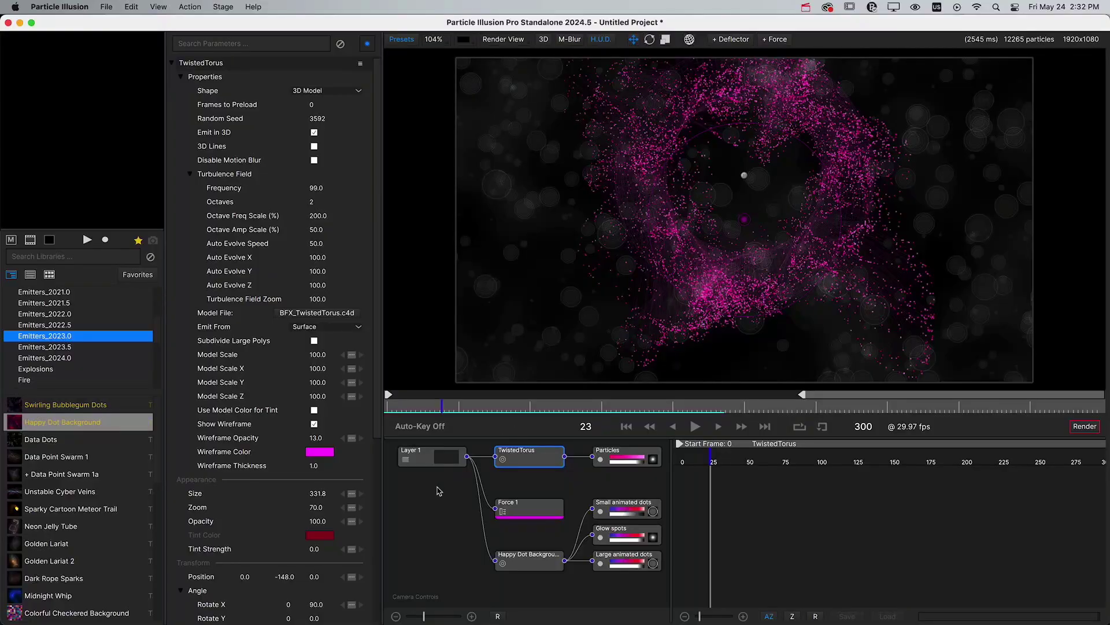
Assign the small loop preset path to the camera's Camera XYZ animation.
{"action": "left_click", "coordinate": [433, 497]}
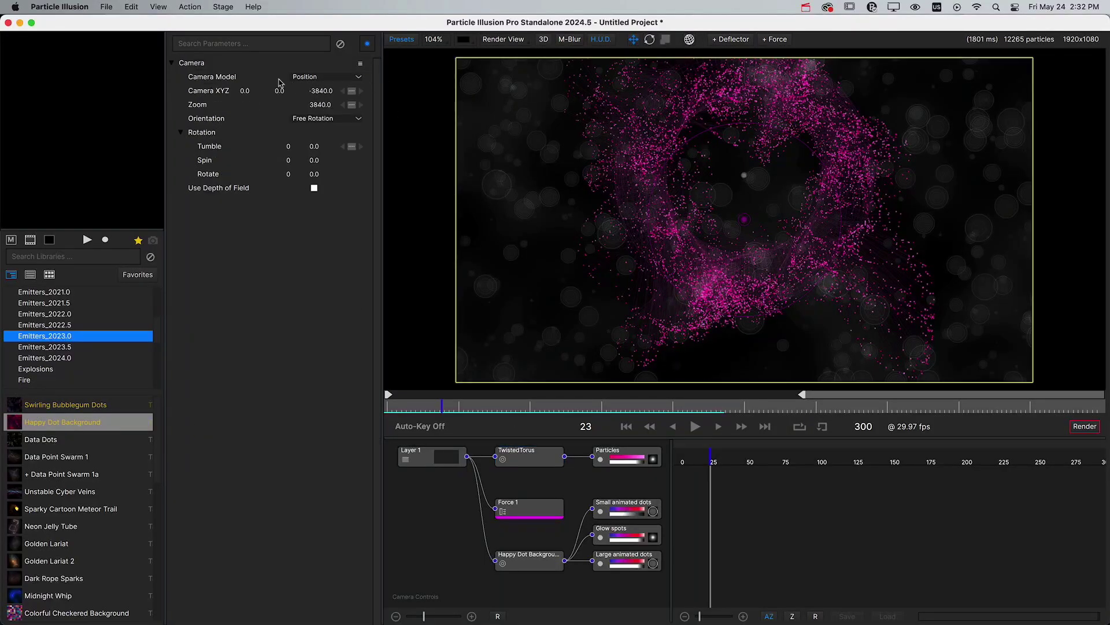
{"action": "right_click", "coordinate": [214, 91]}
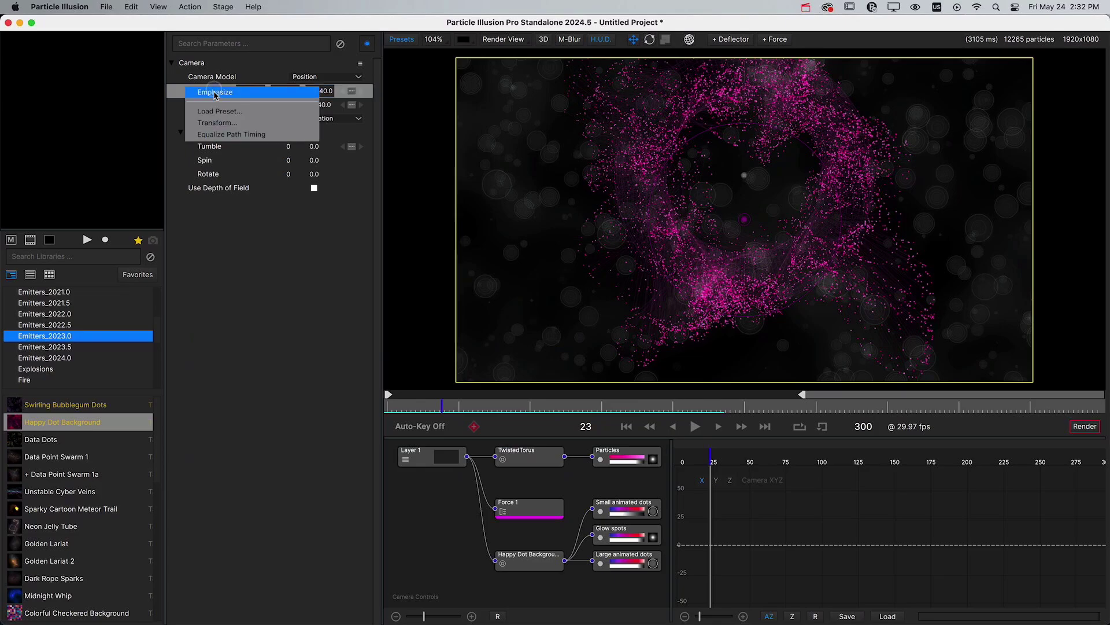
{"action": "left_click", "coordinate": [215, 111]}
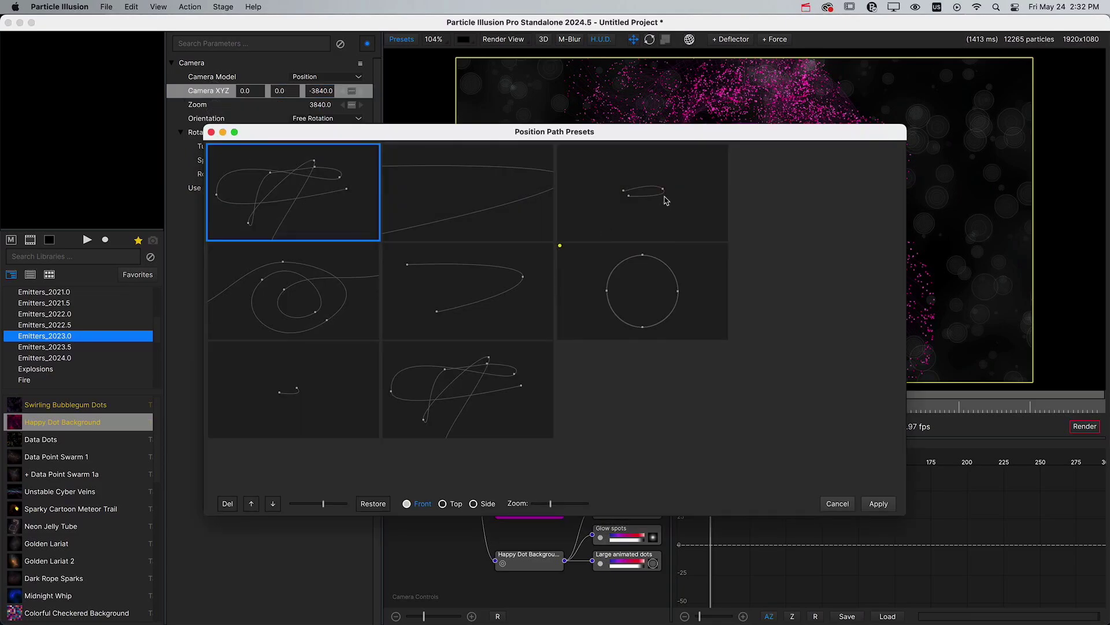
{"action": "double_click", "coordinate": [666, 200]}
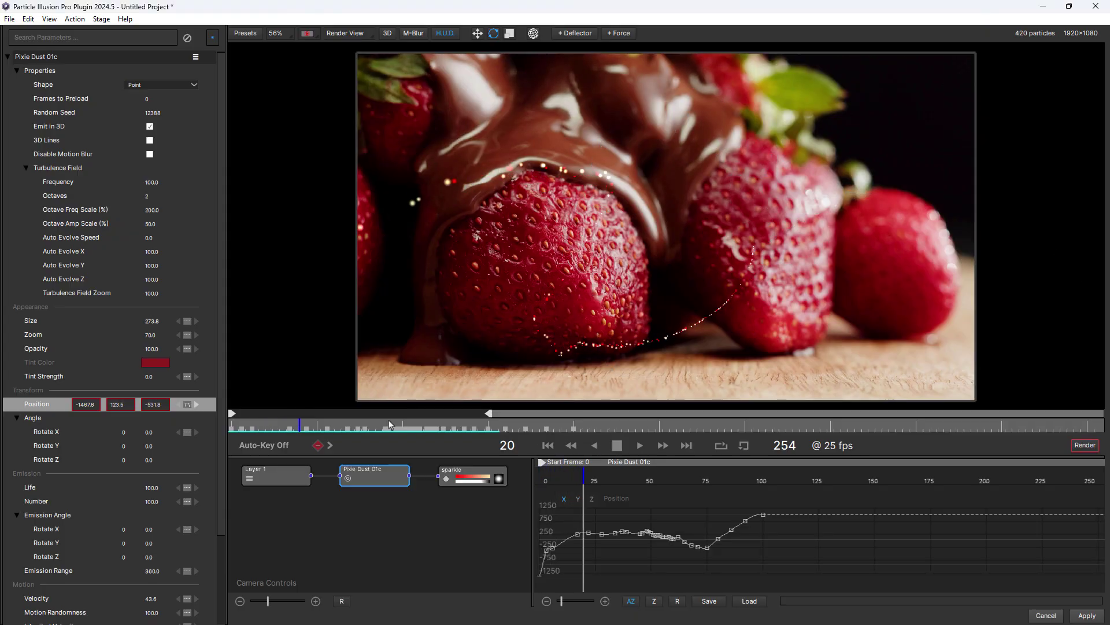
Equalize Pixie Dust 01c's Position path timing and play it back to frame 131.
{"action": "right_click", "coordinate": [36, 410]}
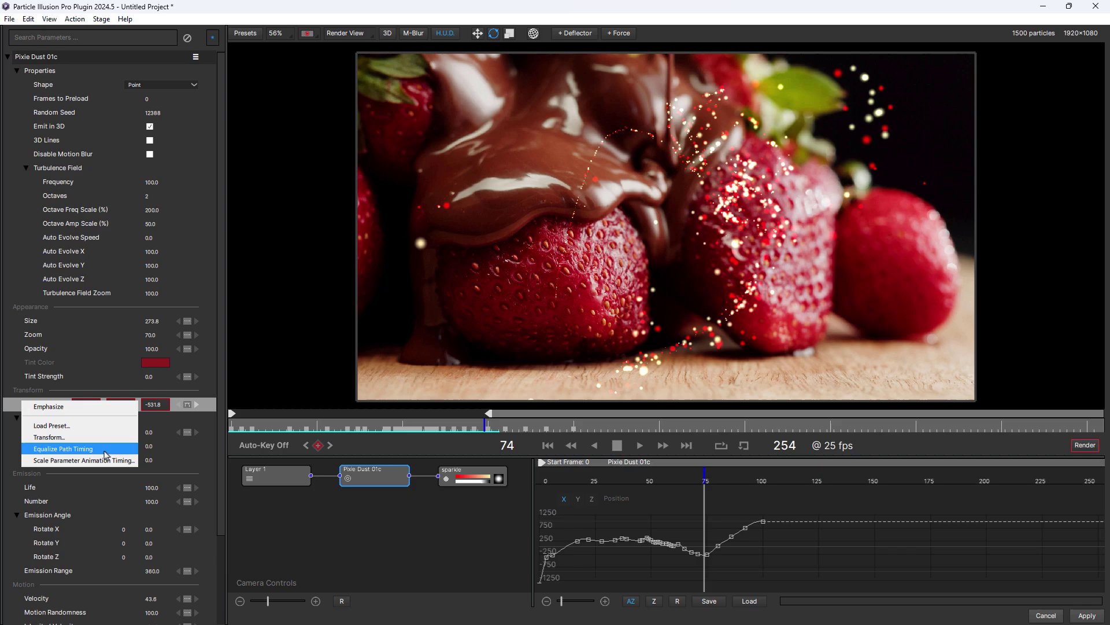
{"action": "left_click", "coordinate": [104, 455]}
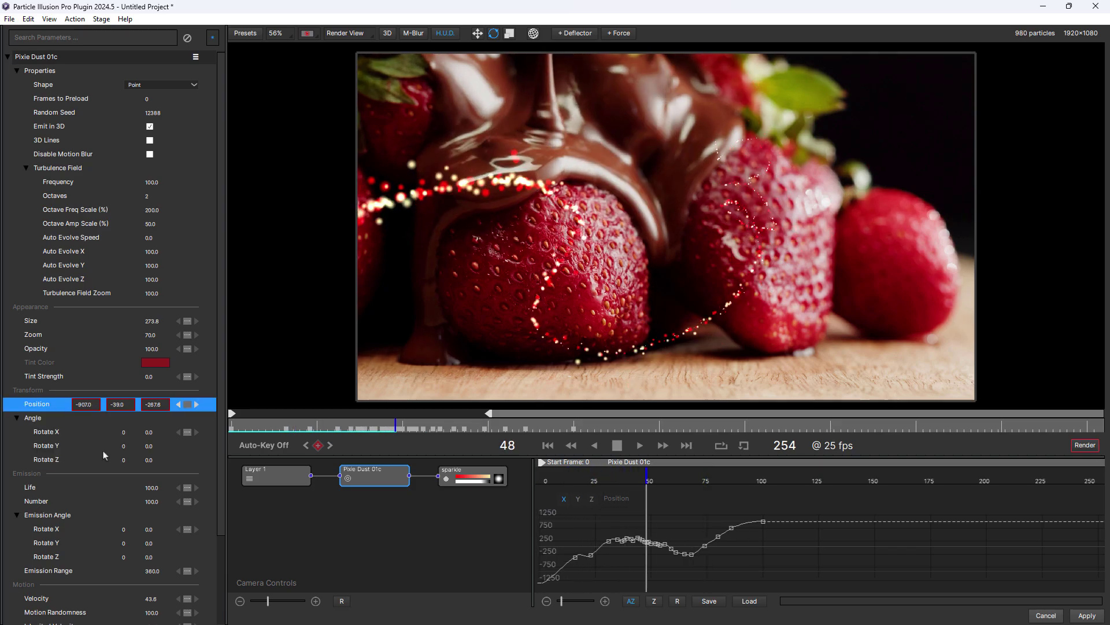
{"action": "key", "text": "ctrl+1"}
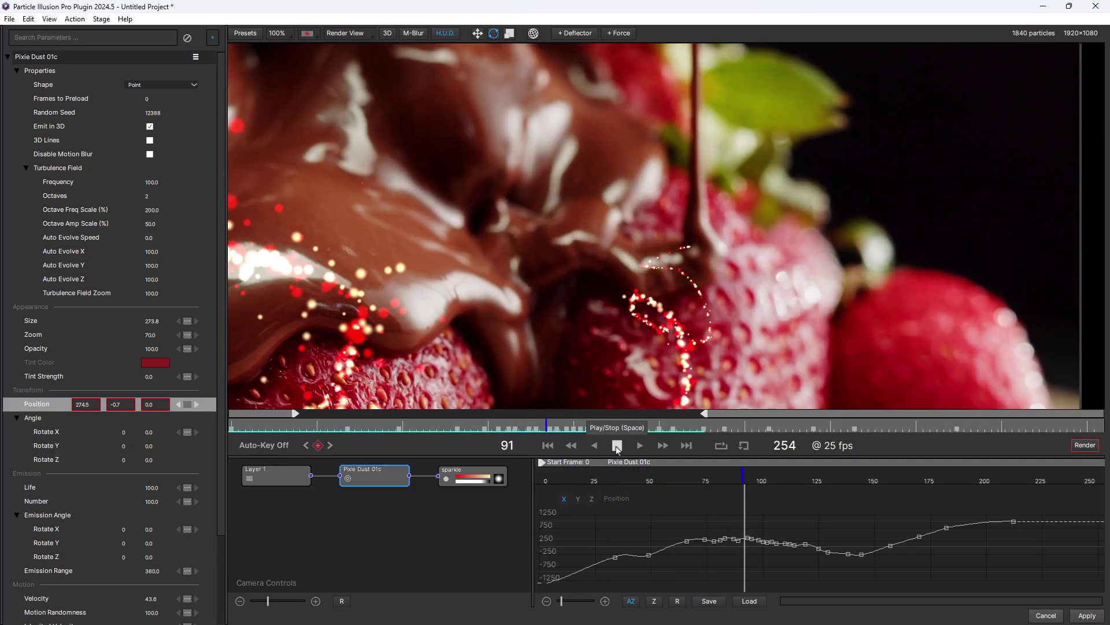
{"action": "left_click", "coordinate": [618, 445]}
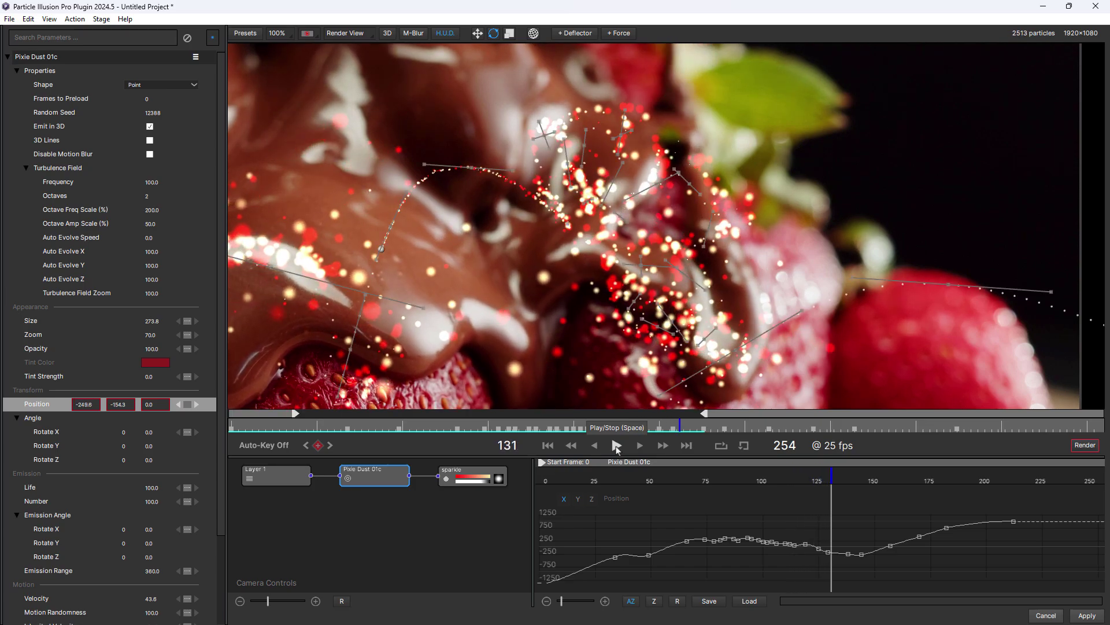
Scale the Position key timing by 0.93, shortening it from 212 to 197 frames.
{"action": "right_click", "coordinate": [48, 408]}
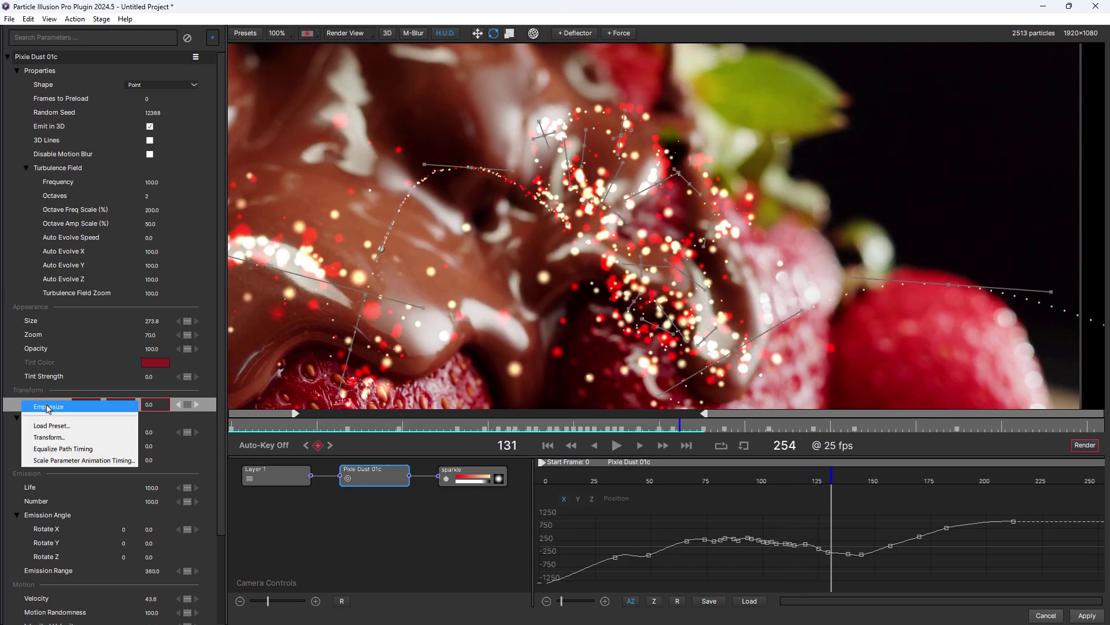
{"action": "left_click", "coordinate": [107, 461]}
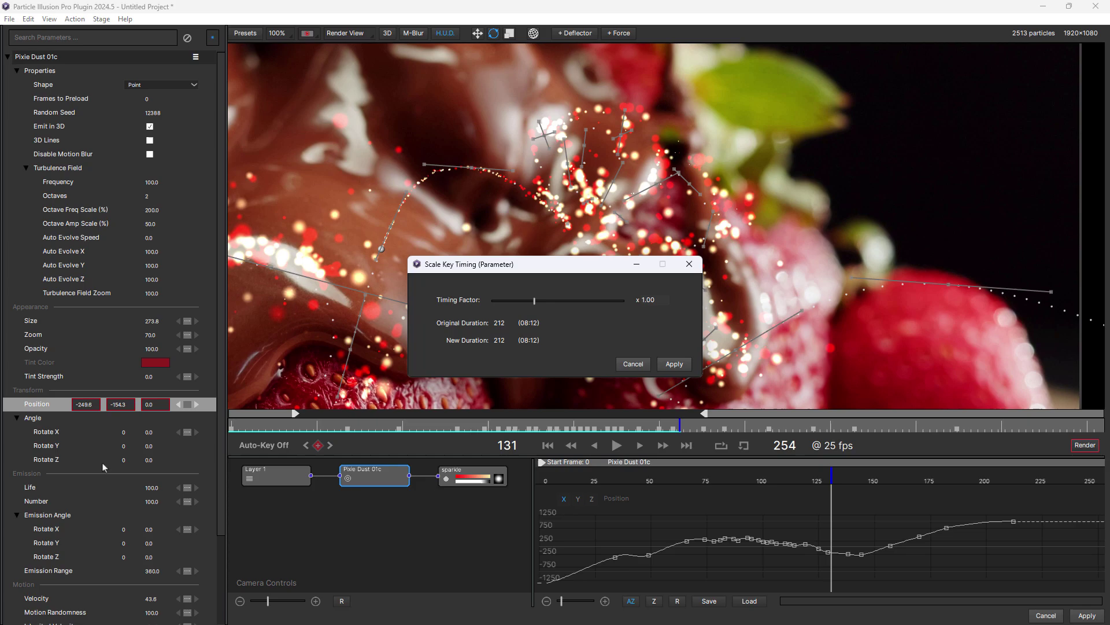
{"action": "mouse_move", "coordinate": [536, 308]}
{"action": "left_mouse_down"}
{"action": "mouse_move", "coordinate": [507, 310]}
{"action": "mouse_move", "coordinate": [533, 314]}
{"action": "left_mouse_up"}
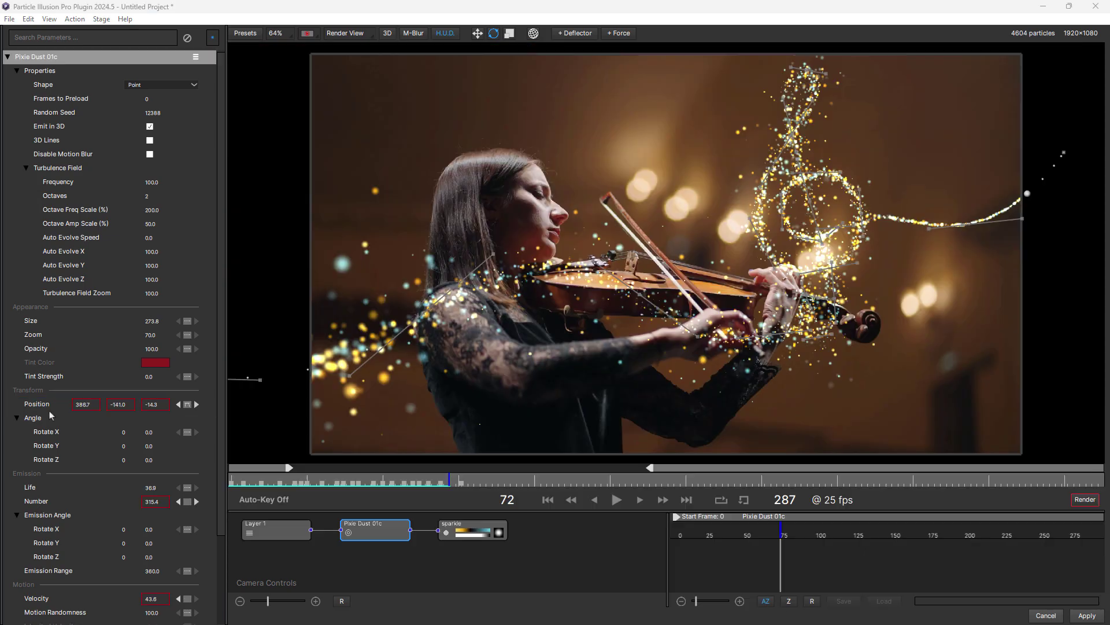
Review Pixie Dust 01c's Position, Number and Velocity curves in the graph.
{"action": "left_click", "coordinate": [36, 403]}
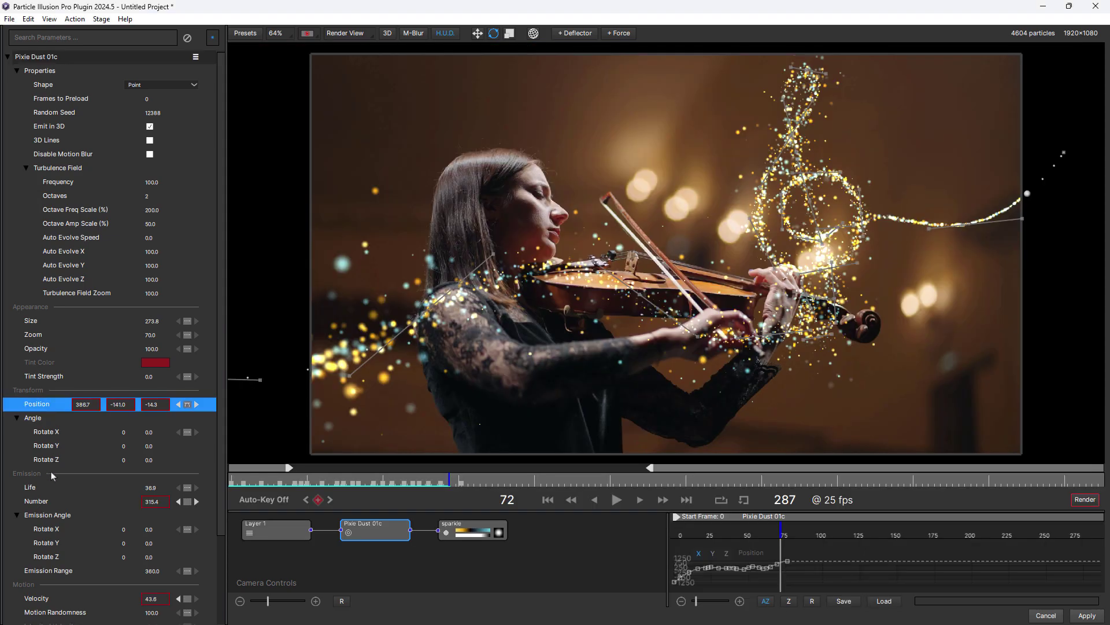
{"action": "left_click", "coordinate": [36, 501]}
{"action": "left_click", "coordinate": [42, 600]}
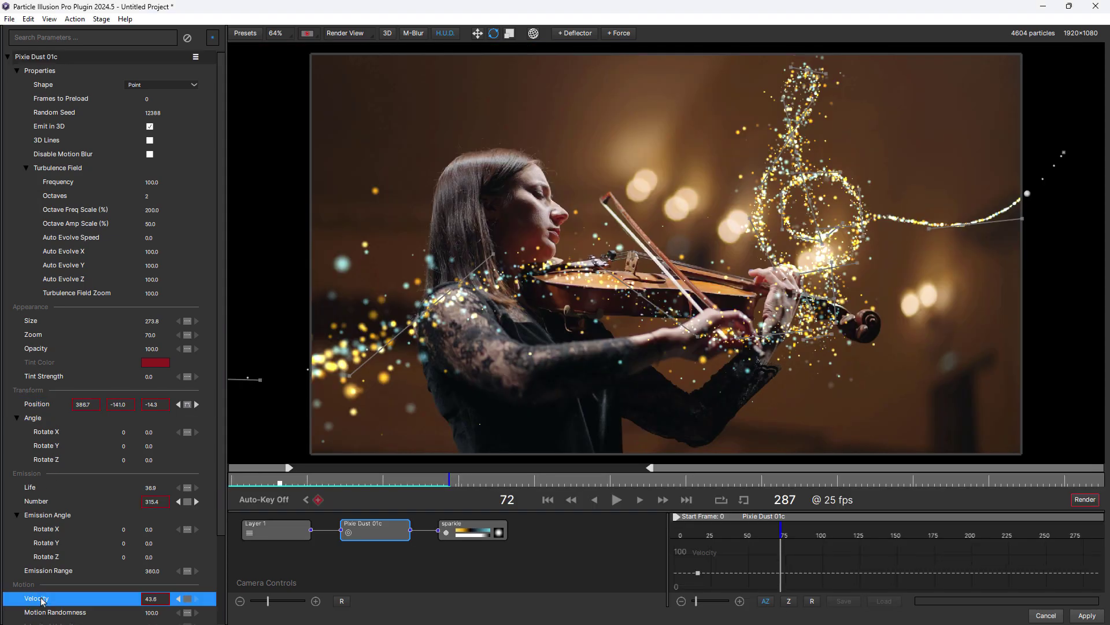
Stretch the emitter's animation timing by 1.61, from 77 to 139 frames, and play it.
{"action": "right_click", "coordinate": [375, 529]}
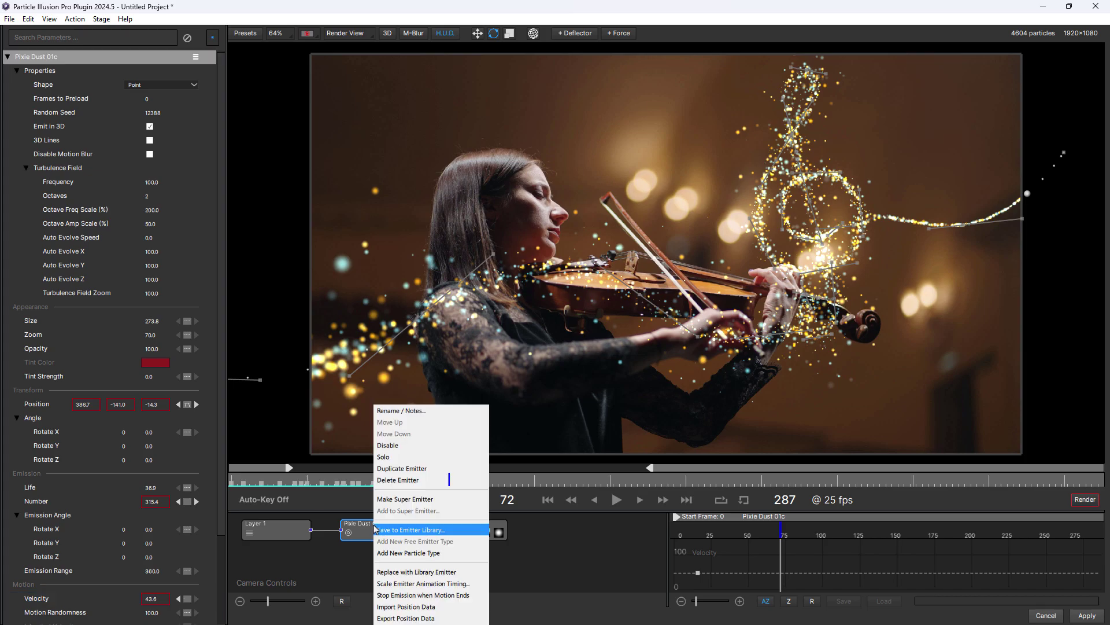
{"action": "left_click", "coordinate": [449, 584]}
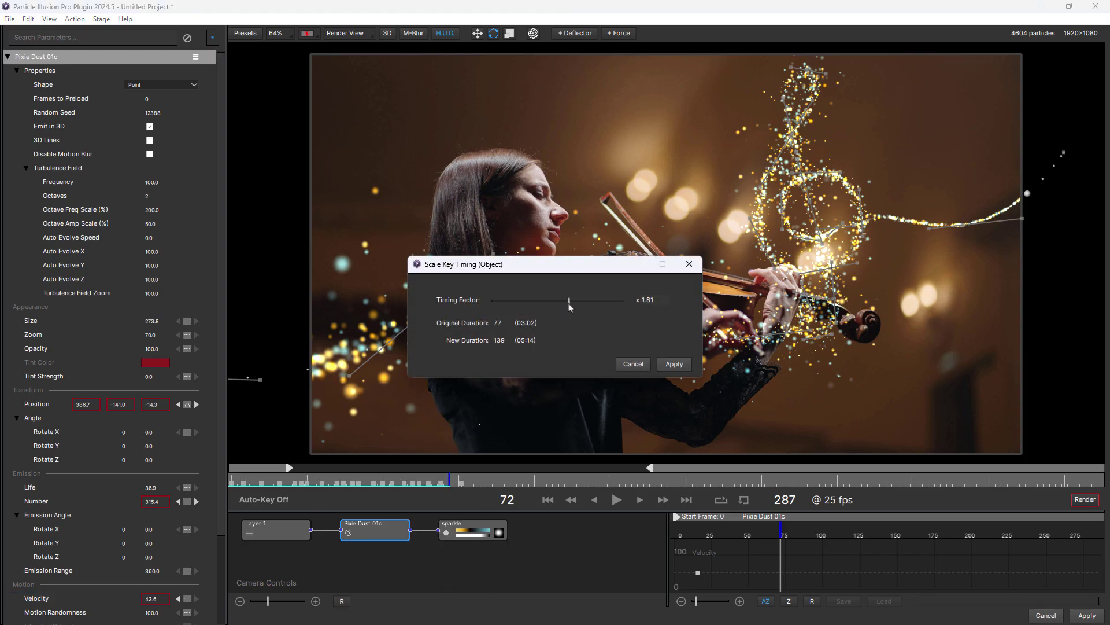
{"action": "left_click", "coordinate": [674, 364]}
{"action": "left_click", "coordinate": [616, 499]}
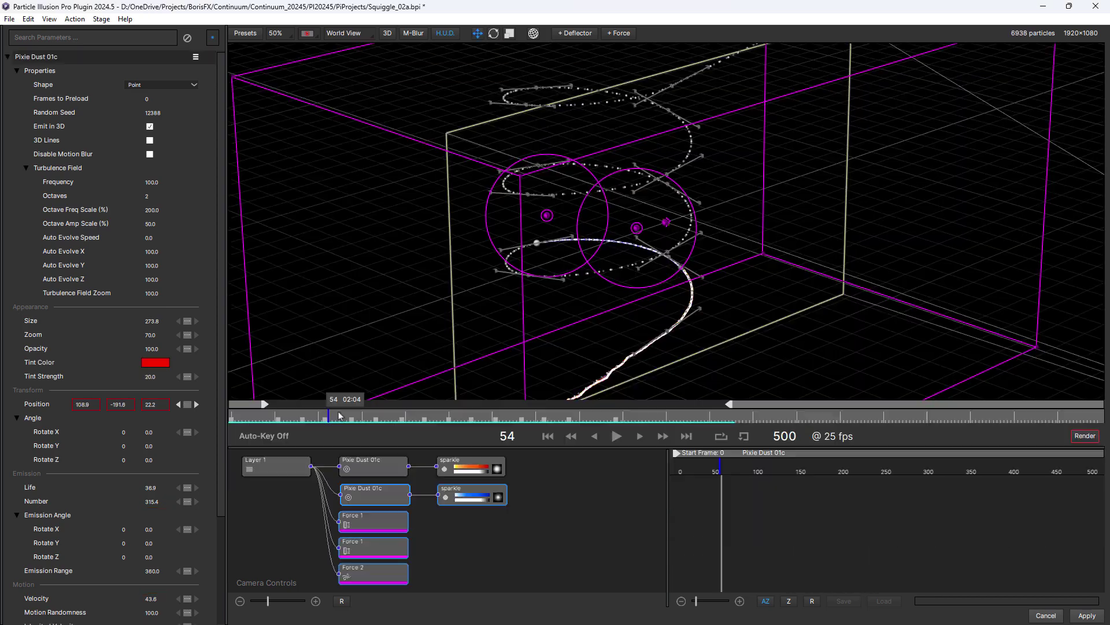
Scrub from frame 68 to 122, then apply Scale Project Animation Timing and play back.
{"action": "left_click", "coordinate": [372, 411]}
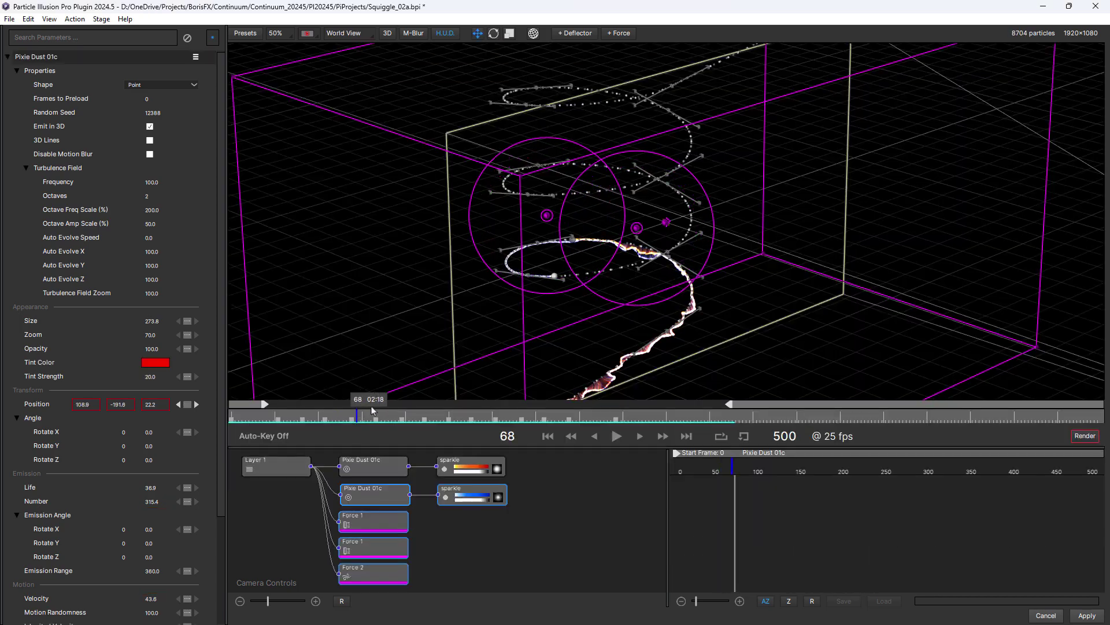
{"action": "left_click_drag", "start_coordinate": [372, 410], "coordinate": [454, 410]}
{"action": "left_click", "coordinate": [75, 19]}
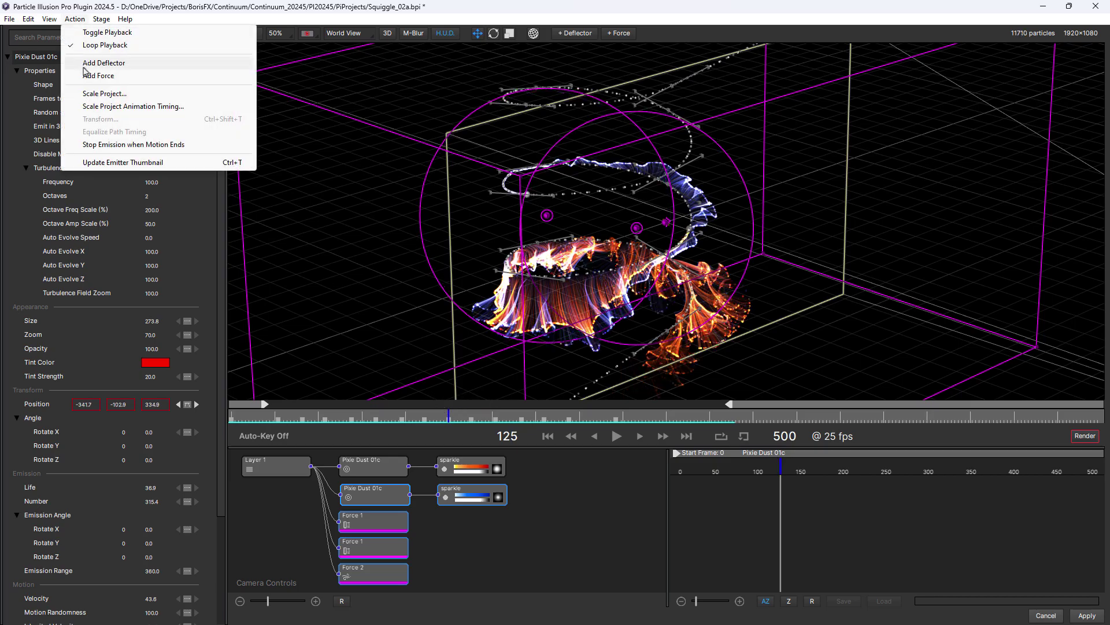
{"action": "left_click", "coordinate": [107, 107]}
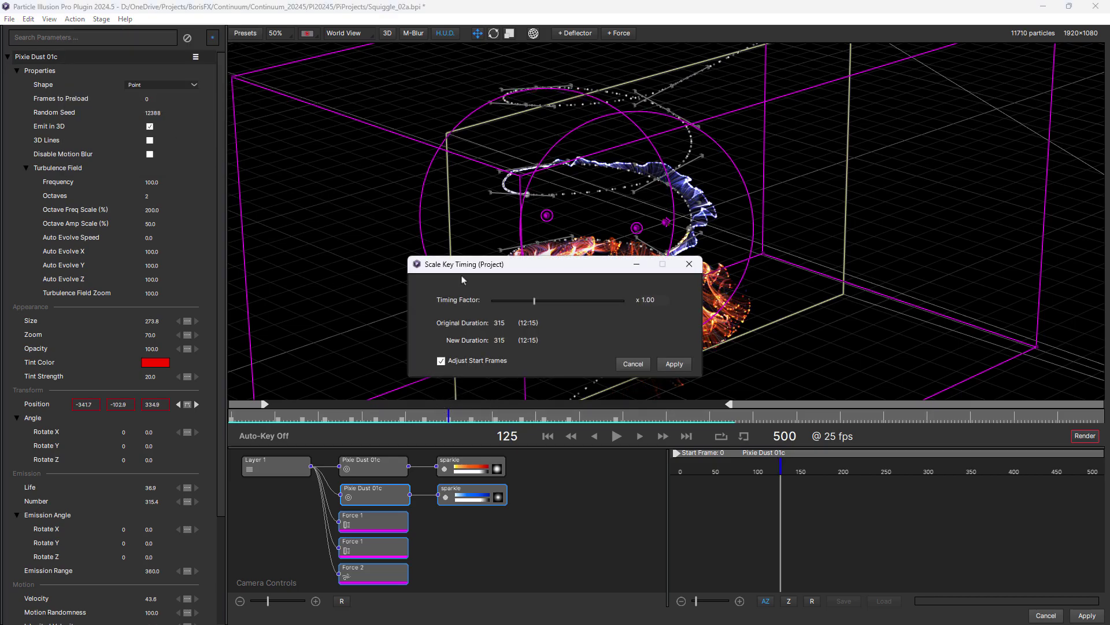
{"action": "key", "text": "Return"}
{"action": "left_click", "coordinate": [617, 436]}
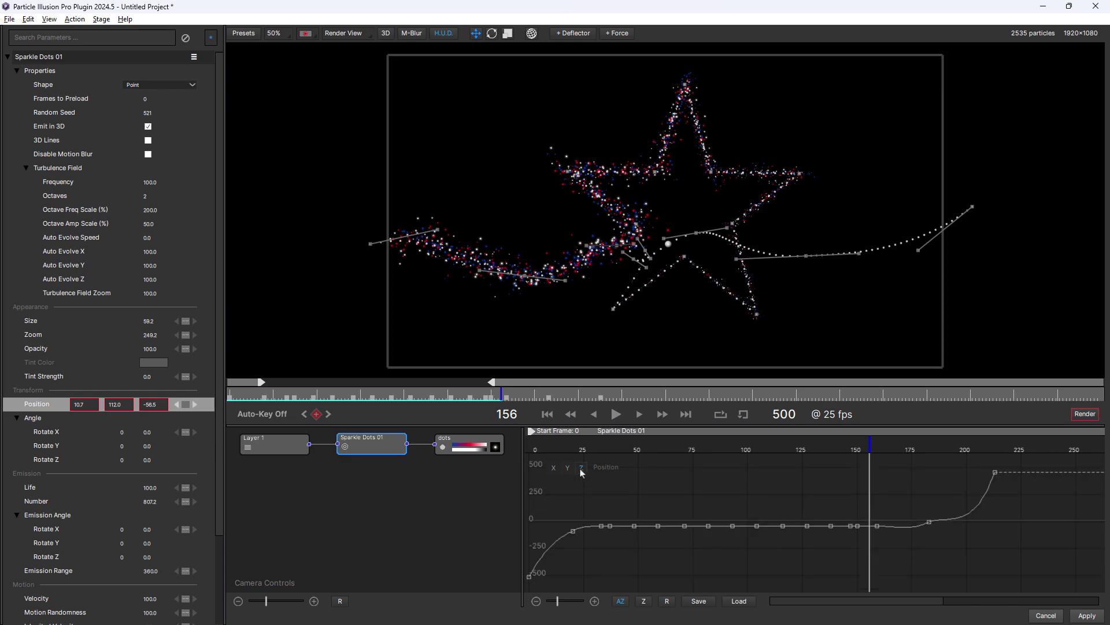
Box-select the final two Position keyframes of Sparkle Dots 01's star path in the graph.
{"action": "left_click_drag", "start_coordinate": [1006, 529], "coordinate": [1033, 556]}
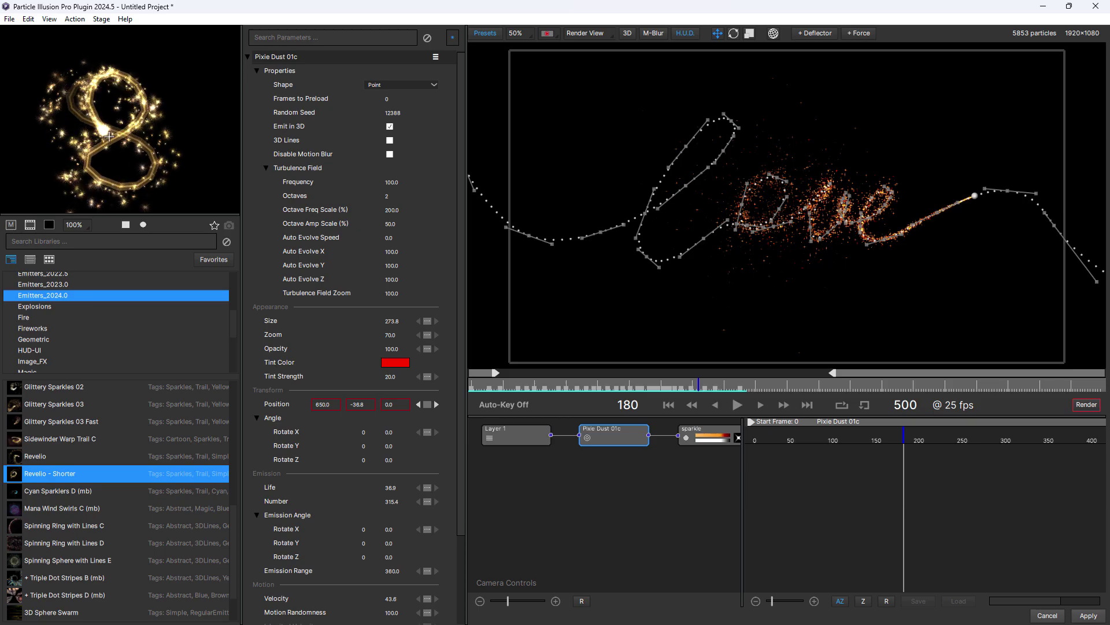
Swap the Pixie Dust 01c emitter for the library emitter Revelio - Shorter.
{"action": "right_click", "coordinate": [612, 441]}
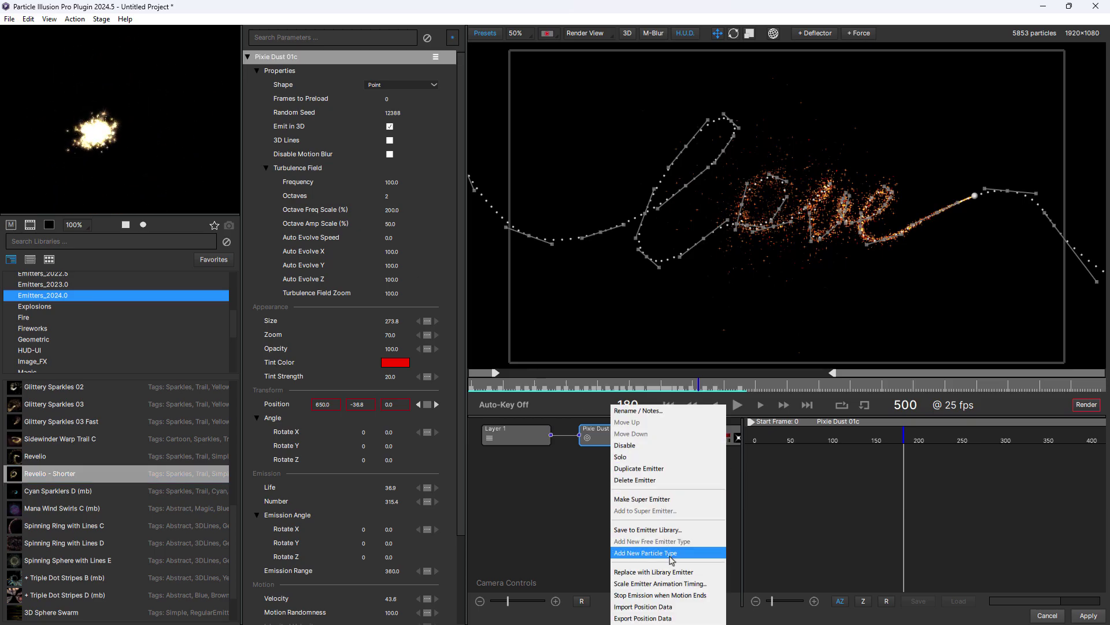
{"action": "left_click", "coordinate": [654, 572]}
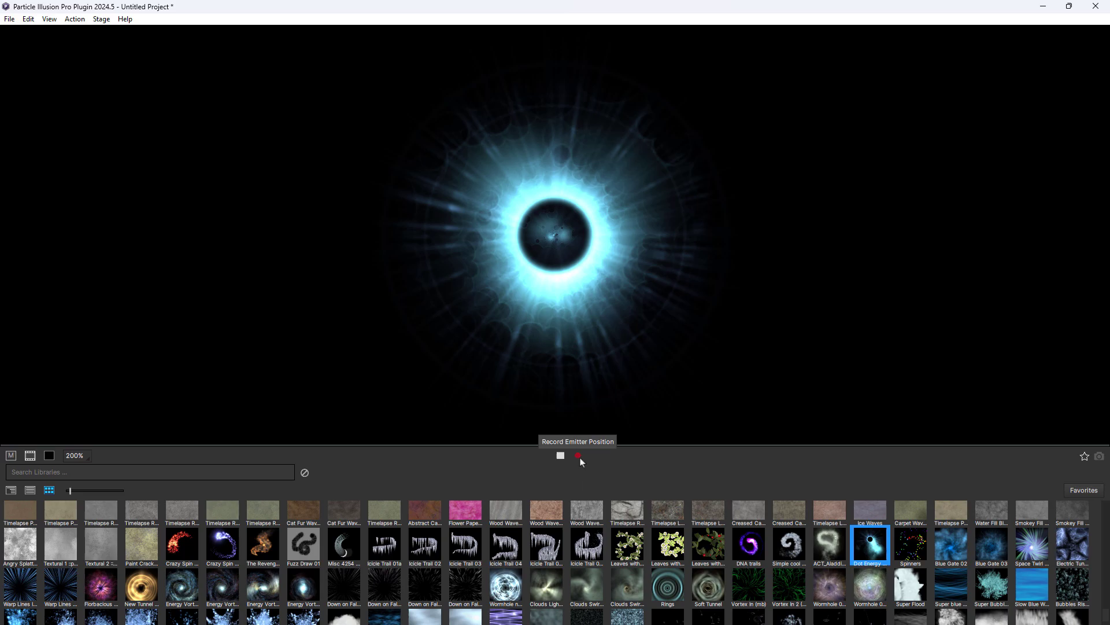
Record a left-to-right emitter path and preview ACT_Aladdin, Simple cool dots, Berries and Daisies leaf trails along it.
{"action": "mouse_move", "coordinate": [122, 276]}
{"action": "left_mouse_down"}
{"action": "mouse_move", "coordinate": [191, 233]}
{"action": "mouse_move", "coordinate": [346, 303]}
{"action": "mouse_move", "coordinate": [506, 277]}
{"action": "mouse_move", "coordinate": [646, 223]}
{"action": "mouse_move", "coordinate": [812, 301]}
{"action": "mouse_move", "coordinate": [1013, 253]}
{"action": "left_mouse_up"}
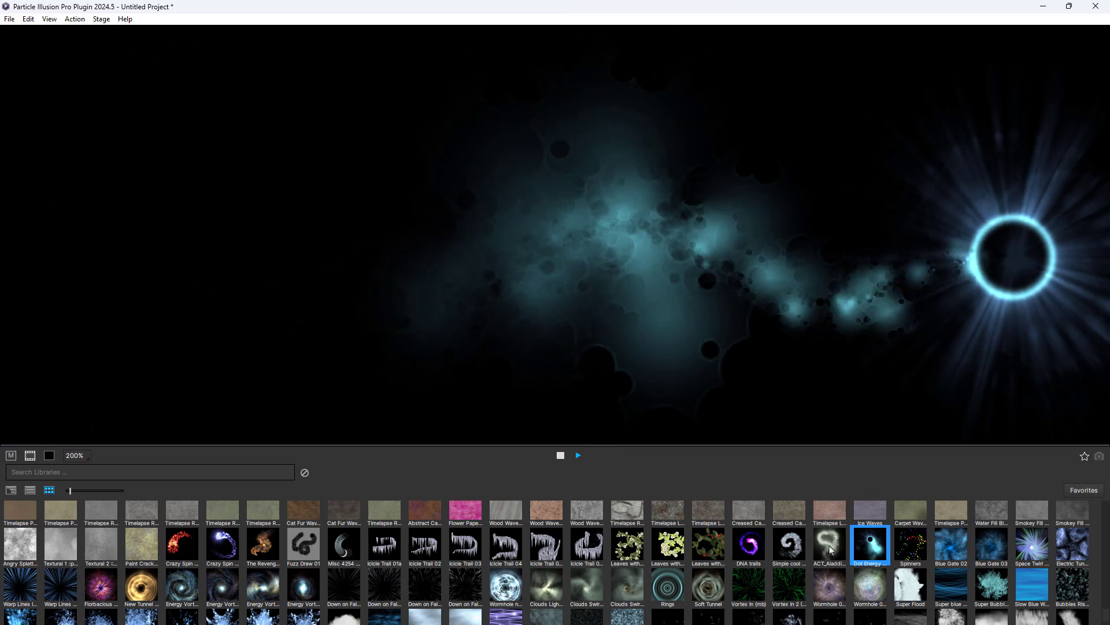
{"action": "left_click", "coordinate": [830, 547]}
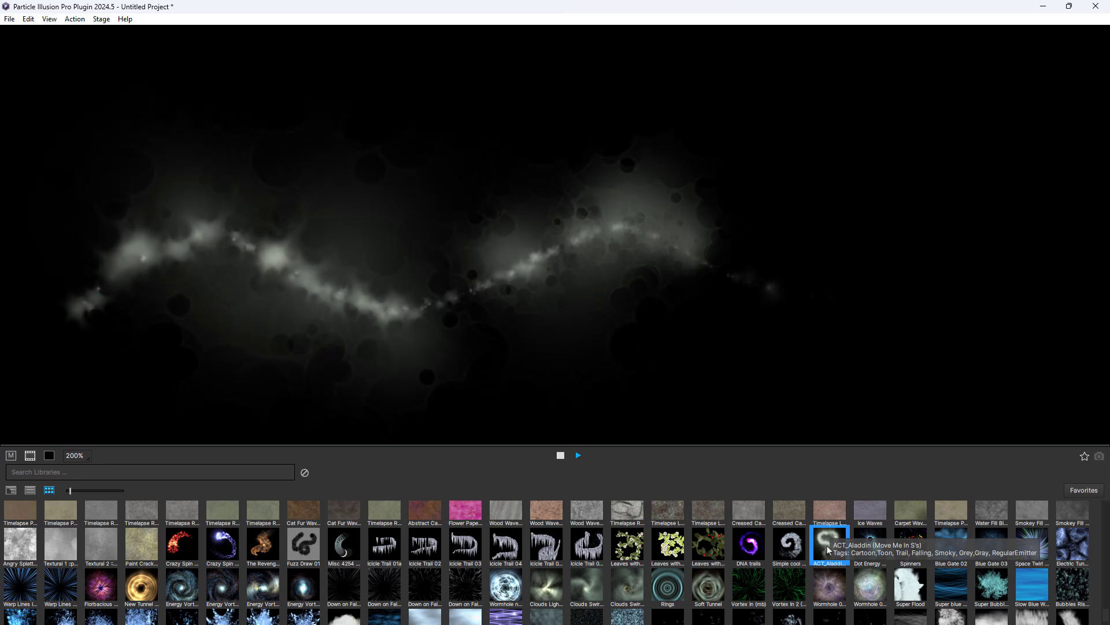
{"action": "left_click", "coordinate": [790, 547]}
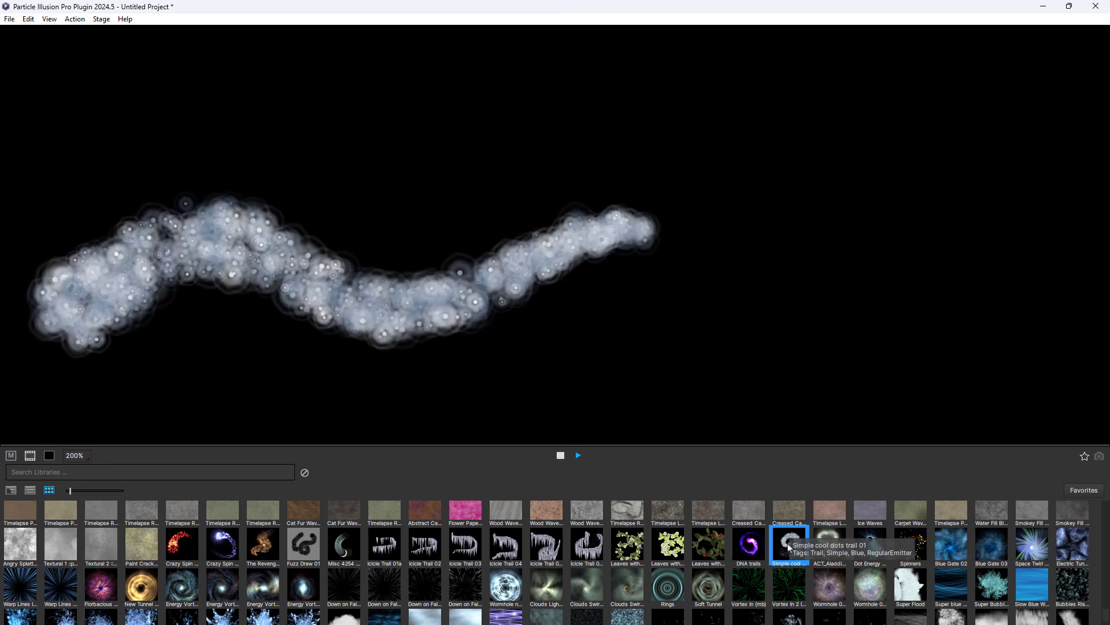
{"action": "left_click", "coordinate": [716, 544]}
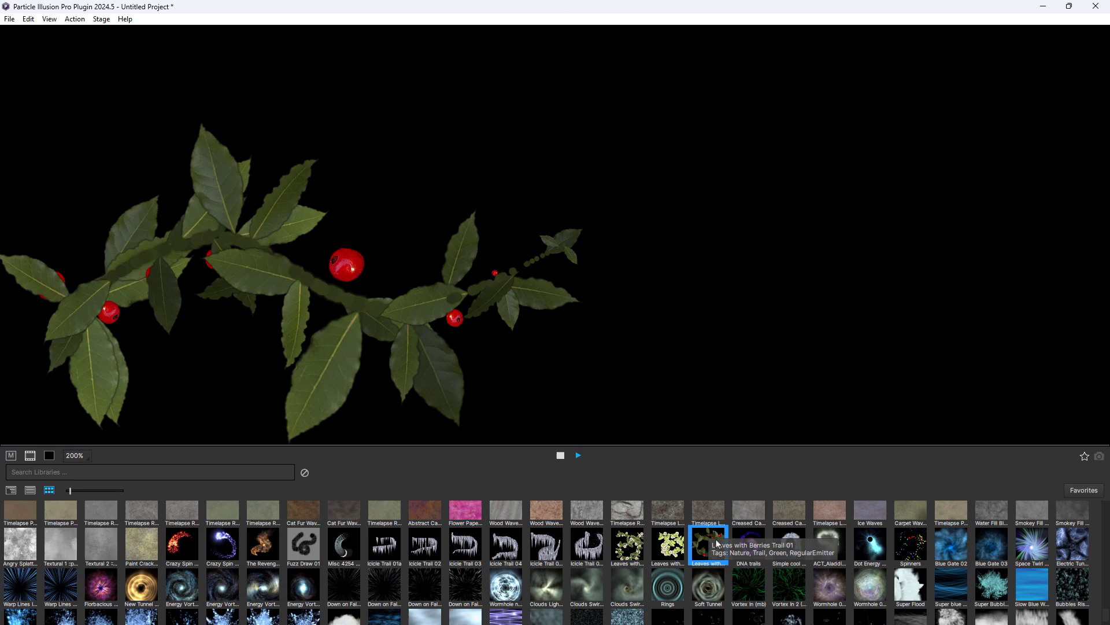
{"action": "left_click", "coordinate": [631, 544]}
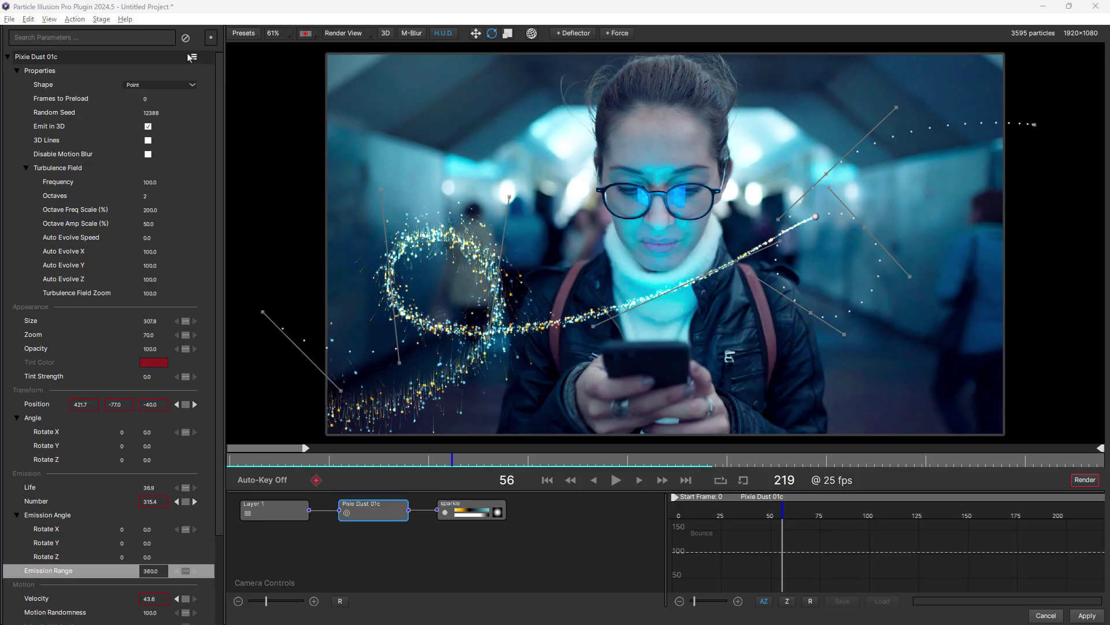
Search the Pixie Dust 01c parameters for 'weight' to show the Weight setting of 15.0.
{"action": "type", "text": "weight"}
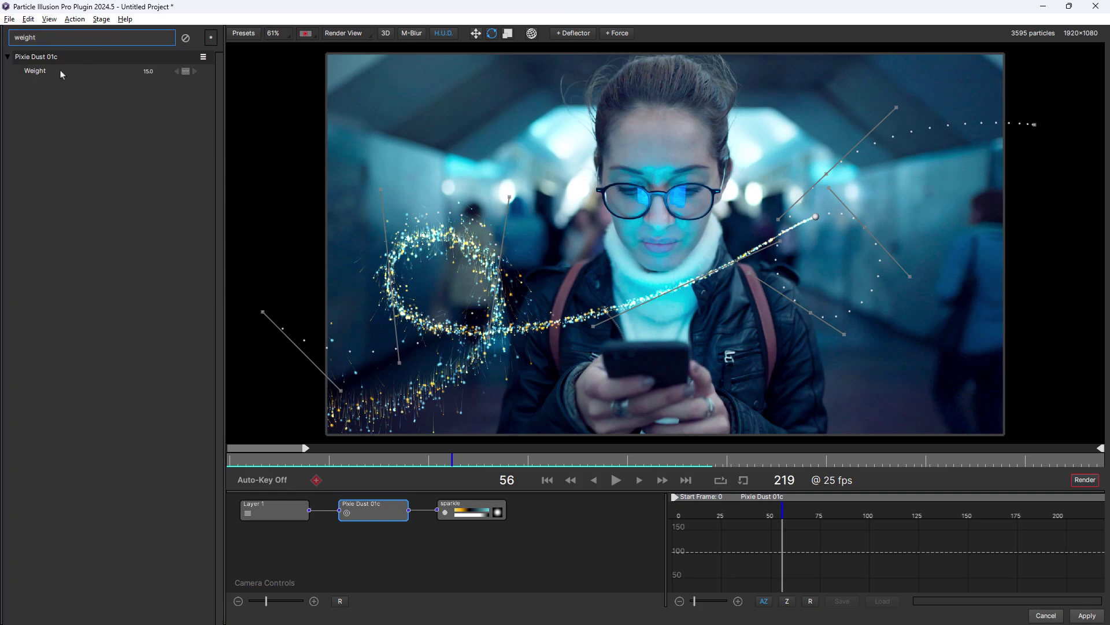
{"action": "left_click", "coordinate": [211, 38]}
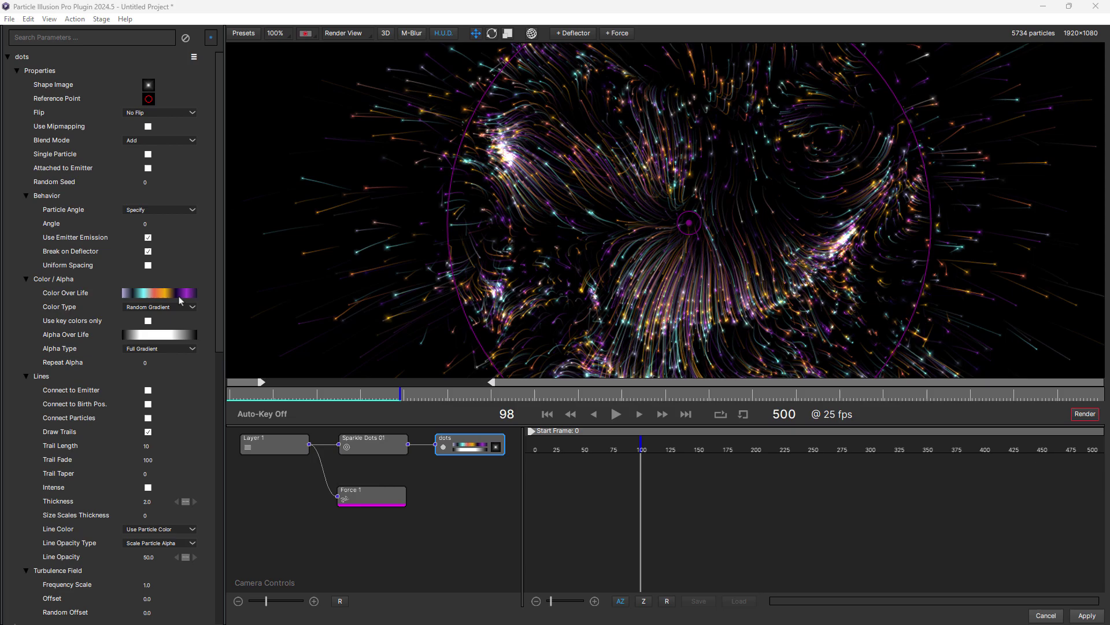
Reshape the dots alpha-over-life gradient by moving its second and third stops, then show the Size Over Life curve.
{"action": "left_click", "coordinate": [178, 292]}
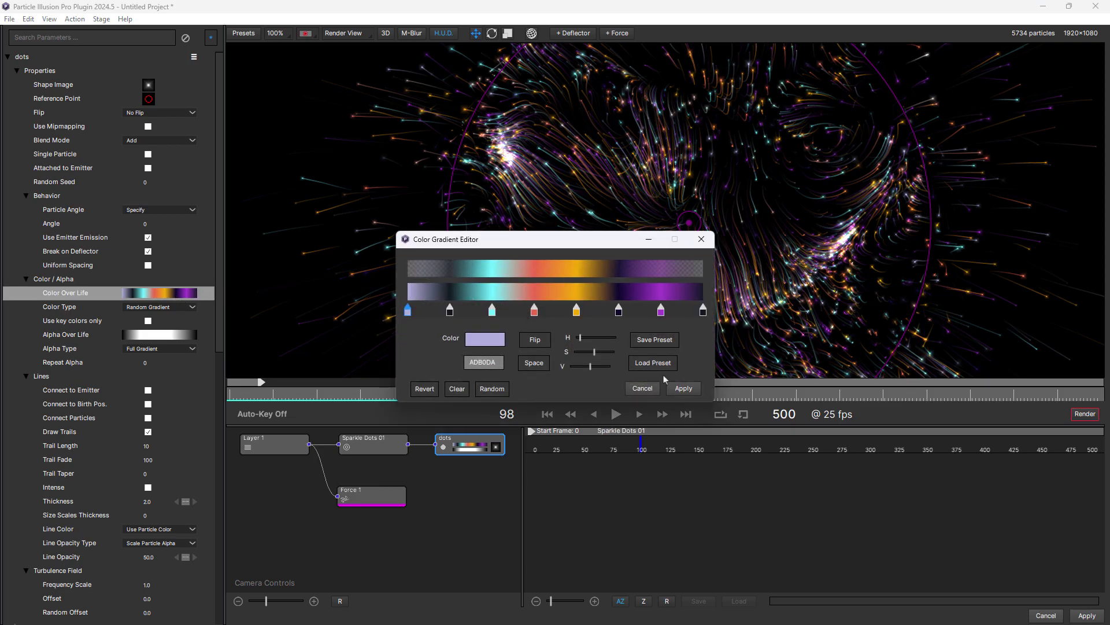
{"action": "left_click", "coordinate": [683, 389]}
{"action": "left_click", "coordinate": [172, 336]}
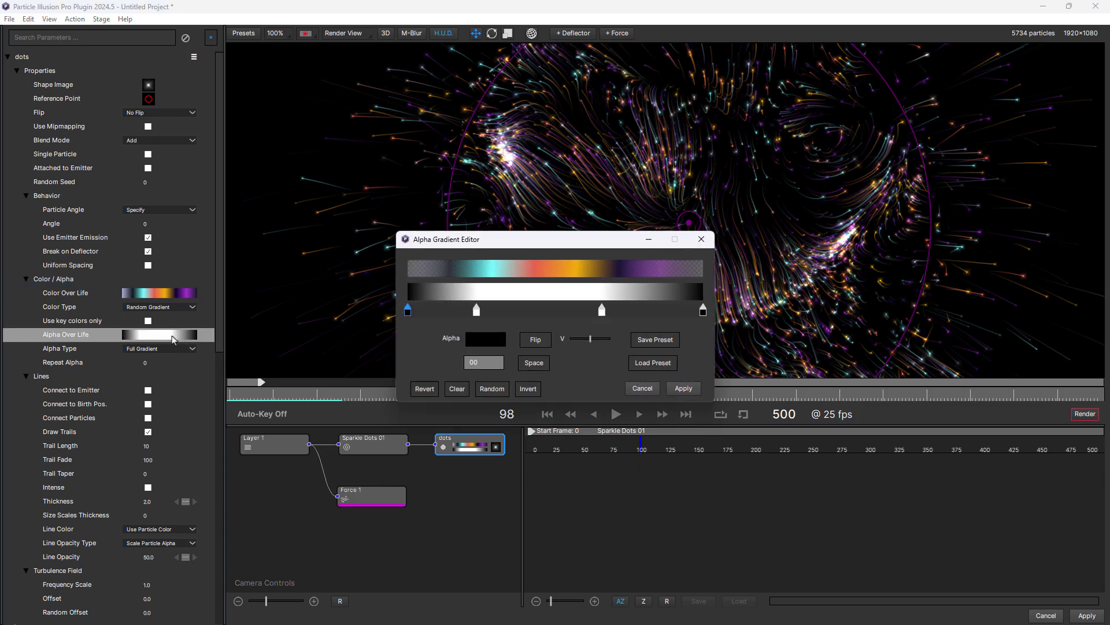
{"action": "left_click_drag", "start_coordinate": [476, 311], "coordinate": [494, 314]}
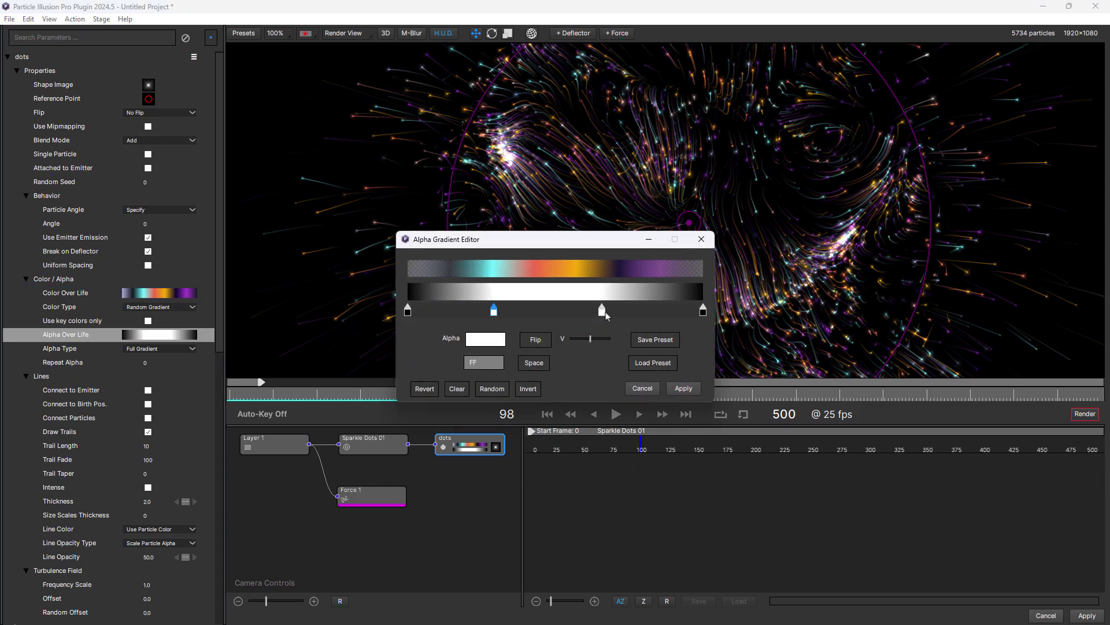
{"action": "left_click_drag", "start_coordinate": [604, 312], "coordinate": [586, 313]}
{"action": "left_click", "coordinate": [672, 389]}
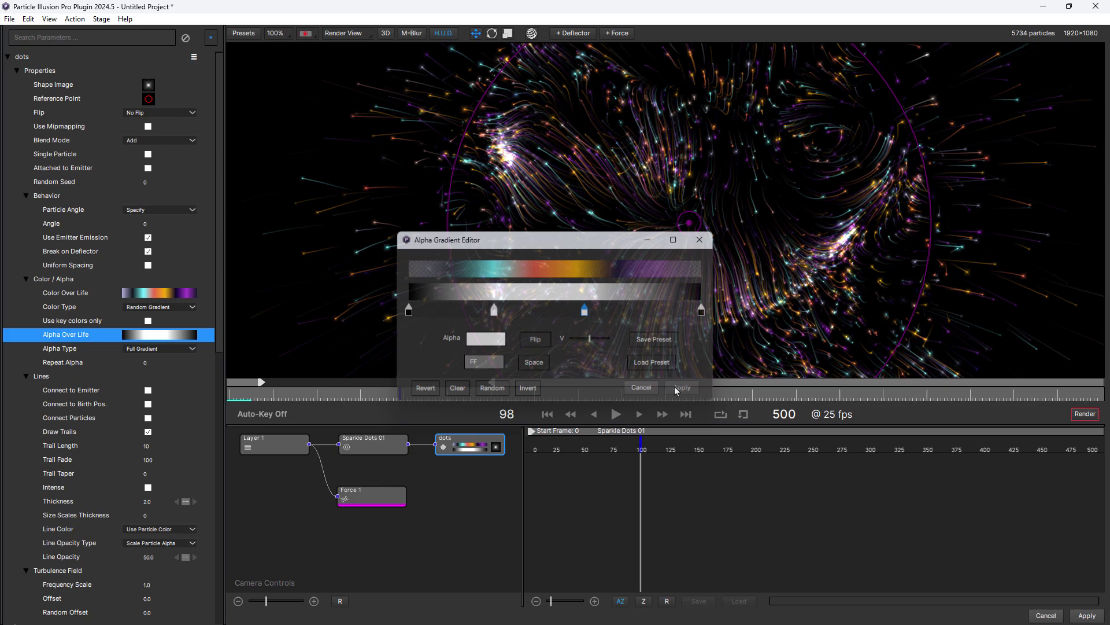
{"action": "left_click_drag", "start_coordinate": [218, 315], "coordinate": [214, 484]}
{"action": "left_click", "coordinate": [61, 360]}
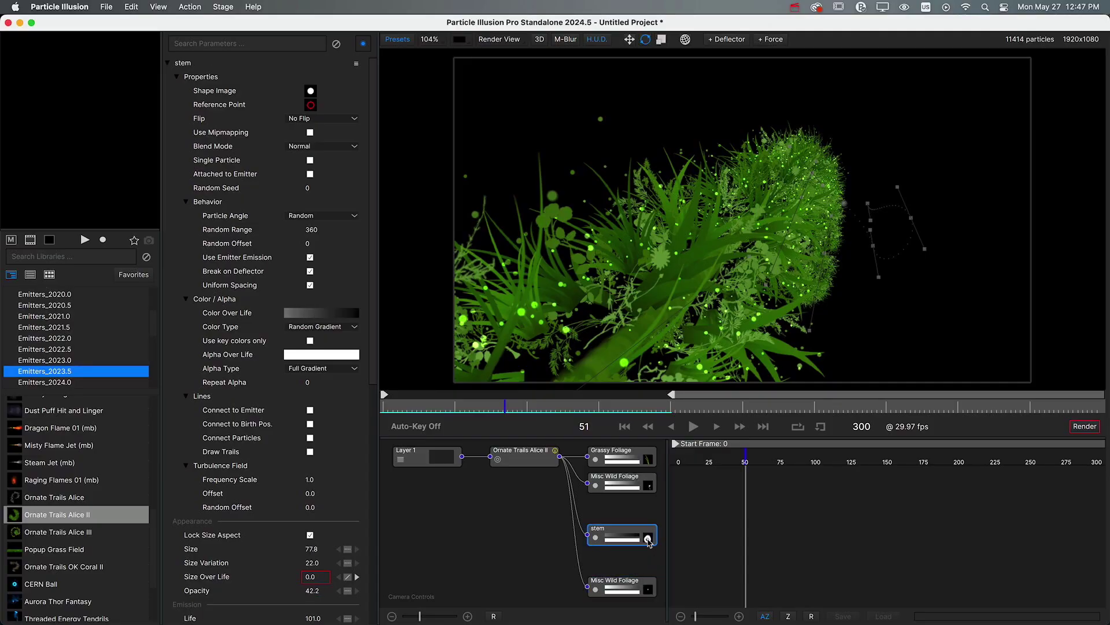
Inspect the Misc Wild Foliage and Grassy Foliage particles, previewing the Wild_Plants01 sprite (1 of 7).
{"action": "mouse_move", "coordinate": [648, 540]}
{"action": "left_click", "coordinate": [651, 590]}
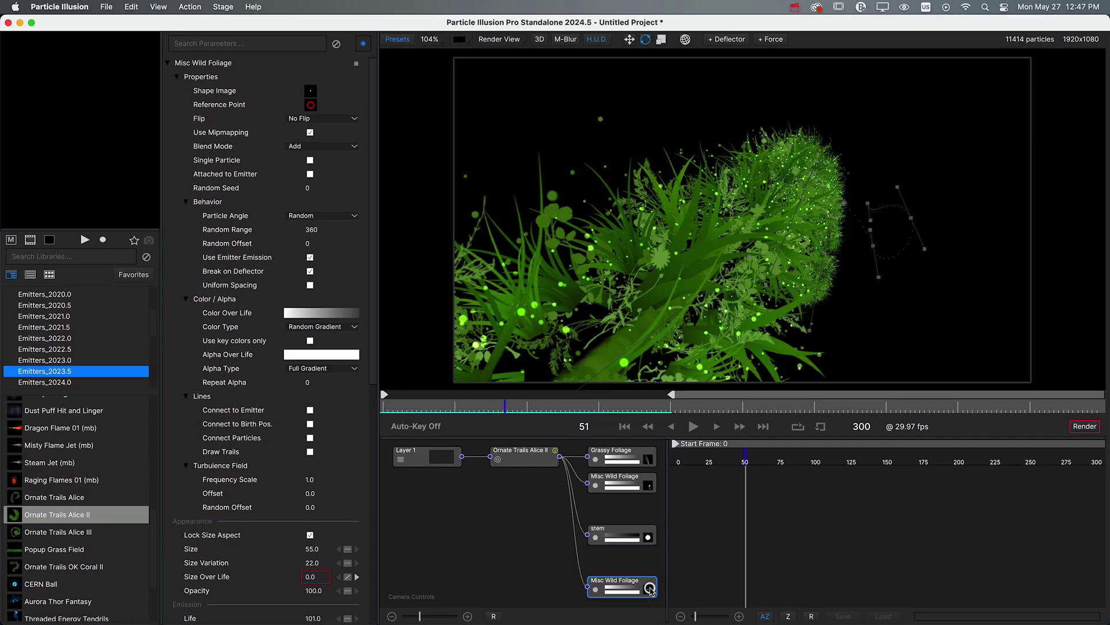
{"action": "left_click", "coordinate": [649, 463]}
{"action": "mouse_move", "coordinate": [649, 463]}
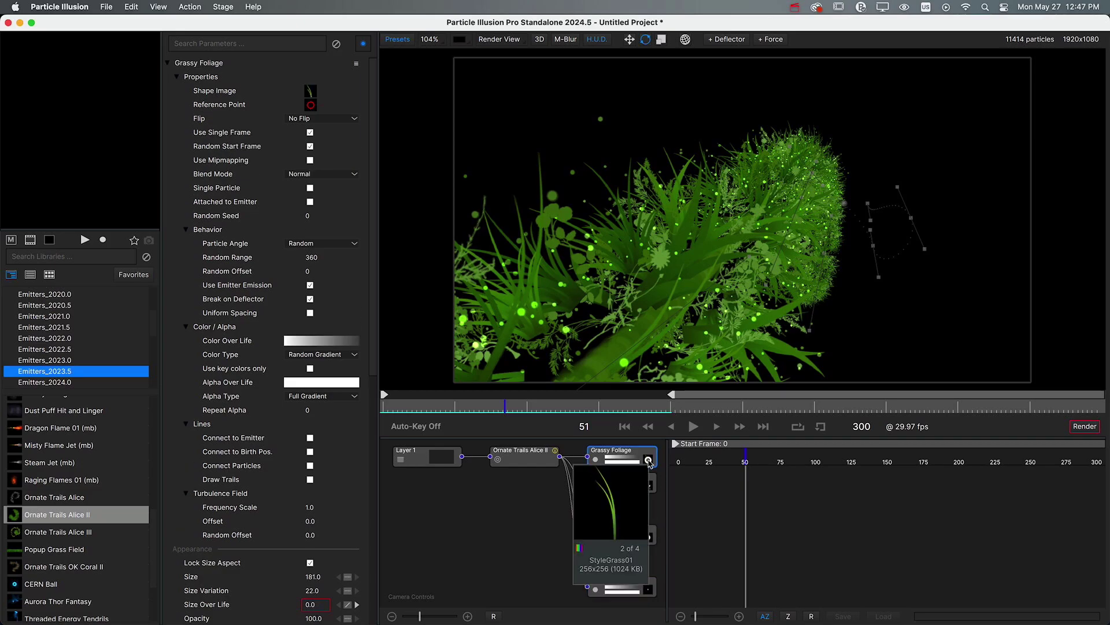
{"action": "left_click", "coordinate": [649, 487]}
{"action": "mouse_move", "coordinate": [649, 487]}
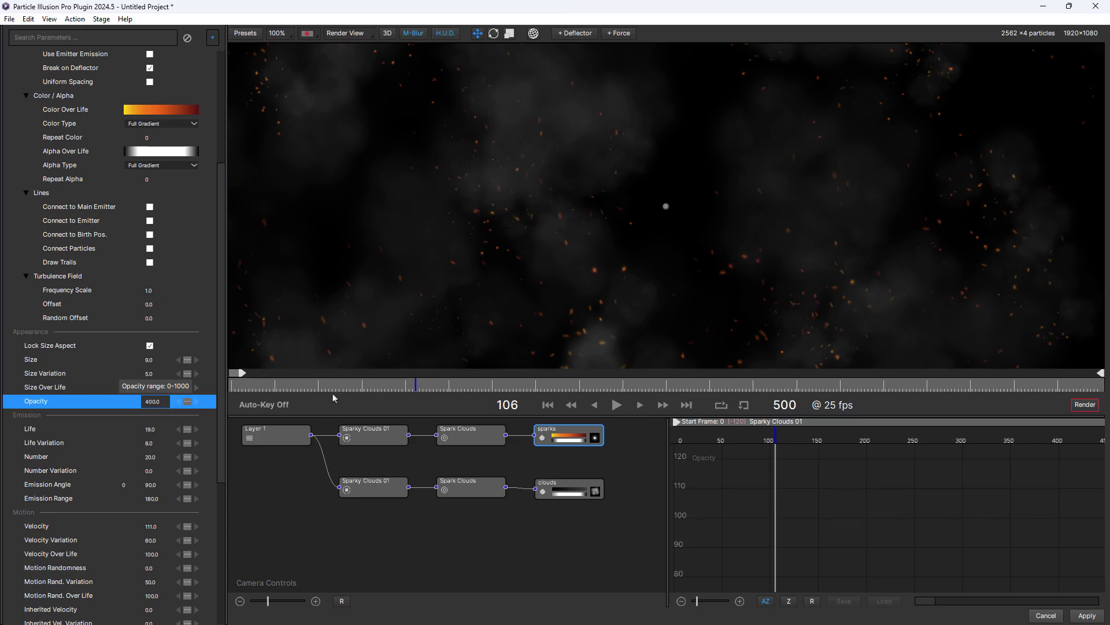
Raise the sparks particle's Opacity from 400 to 405.
{"action": "left_click_drag", "start_coordinate": [333, 398], "coordinate": [486, 385]}
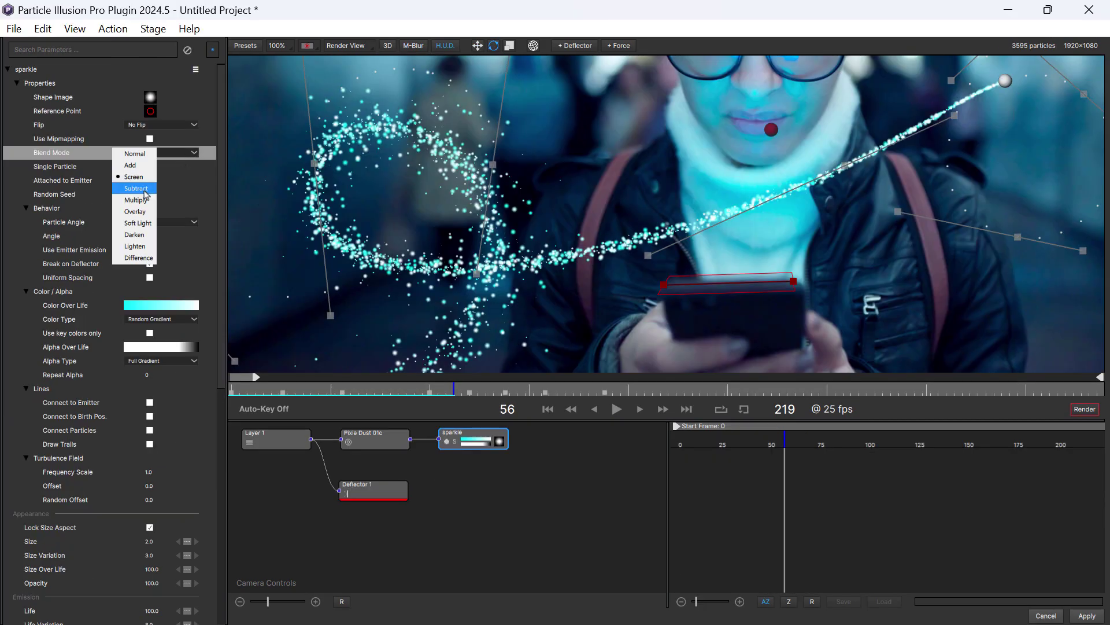
Try Subtract blending on the sparkle particles, then switch them to Overlay.
{"action": "left_click", "coordinate": [137, 188]}
{"action": "left_click", "coordinate": [195, 153]}
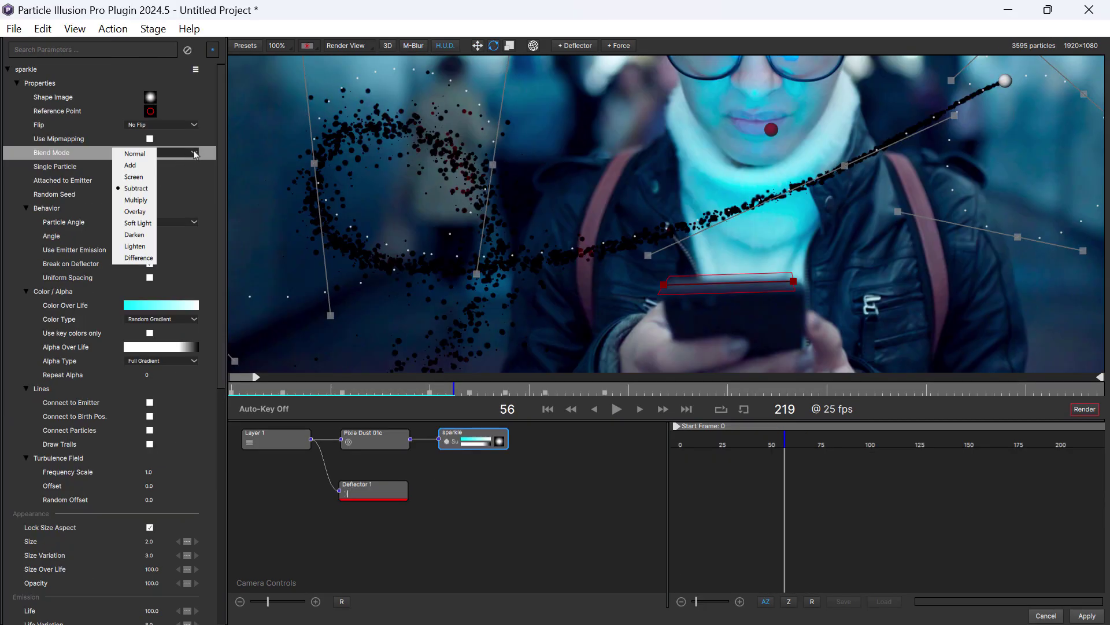
{"action": "left_click", "coordinate": [135, 212]}
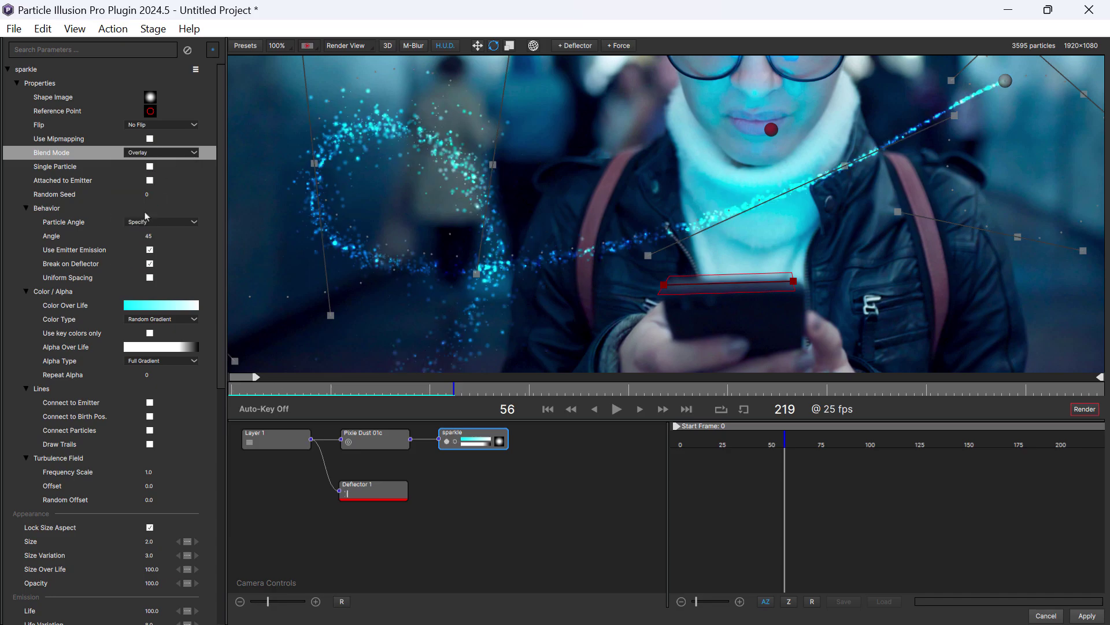